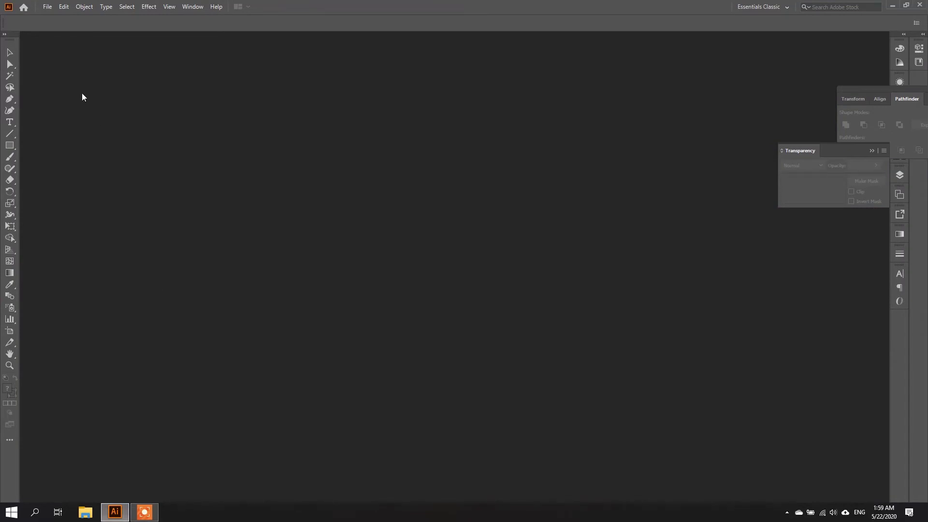
# Create a new 1920 × 1080 px document from the Web-Large preset.
pyautogui.click(47, 9)
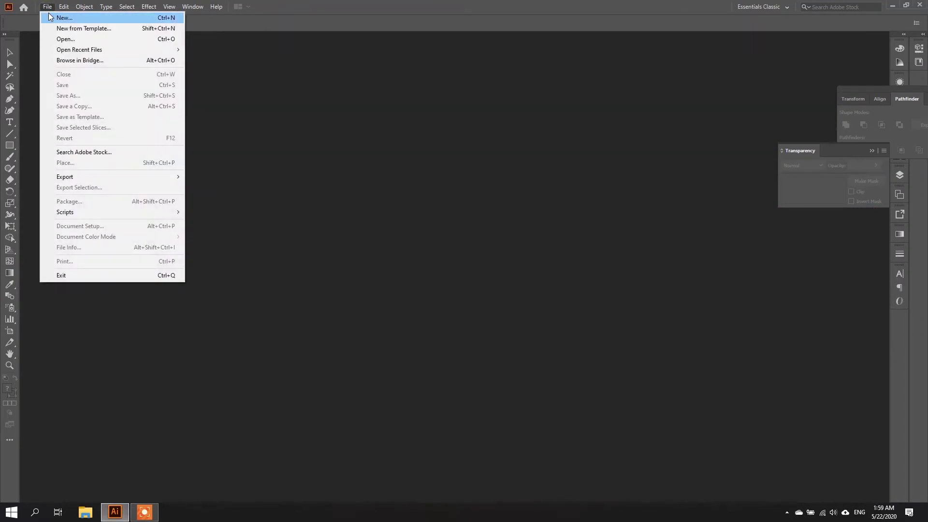
pyautogui.click(49, 13)
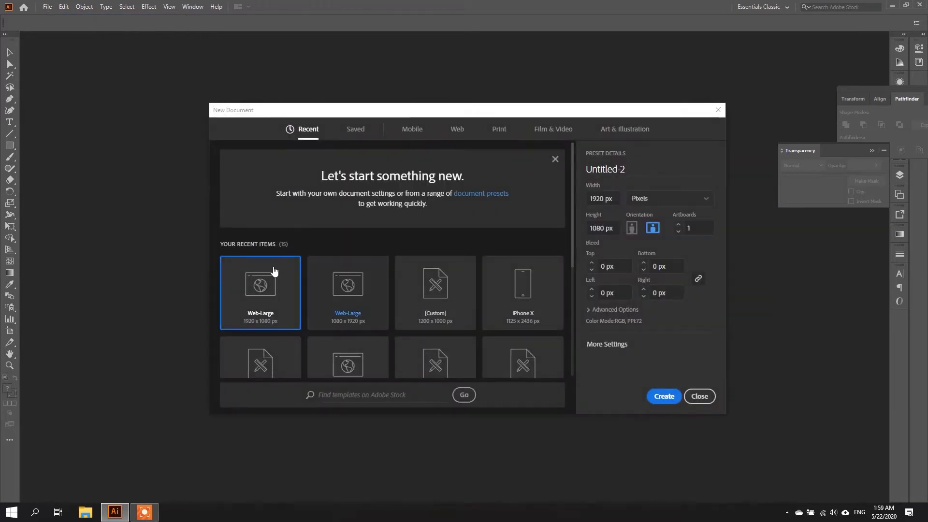
pyautogui.click(663, 398)
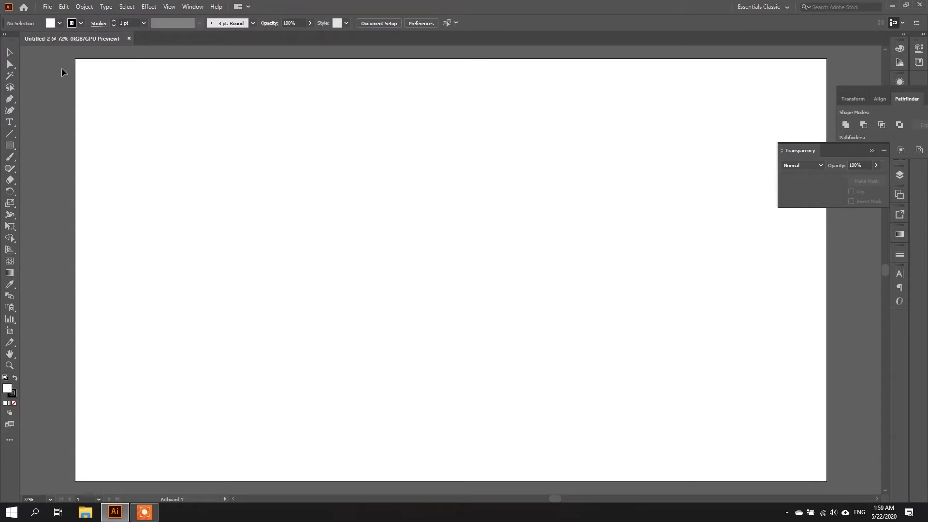
# With the Pen tool, place the first ten straight corners of the wireframe path across the artboard.
pyautogui.click(9, 99)
pyautogui.click(207, 234)
pyautogui.click(366, 120)
pyautogui.click(614, 115)
pyautogui.click(715, 178)
pyautogui.click(764, 349)
pyautogui.click(406, 282)
pyautogui.click(501, 99)
pyautogui.click(641, 220)
pyautogui.click(581, 451)
pyautogui.click(273, 415)
# Add the remaining corners and close the wireframe path on its starting anchor.
pyautogui.click(687, 293)
pyautogui.click(731, 415)
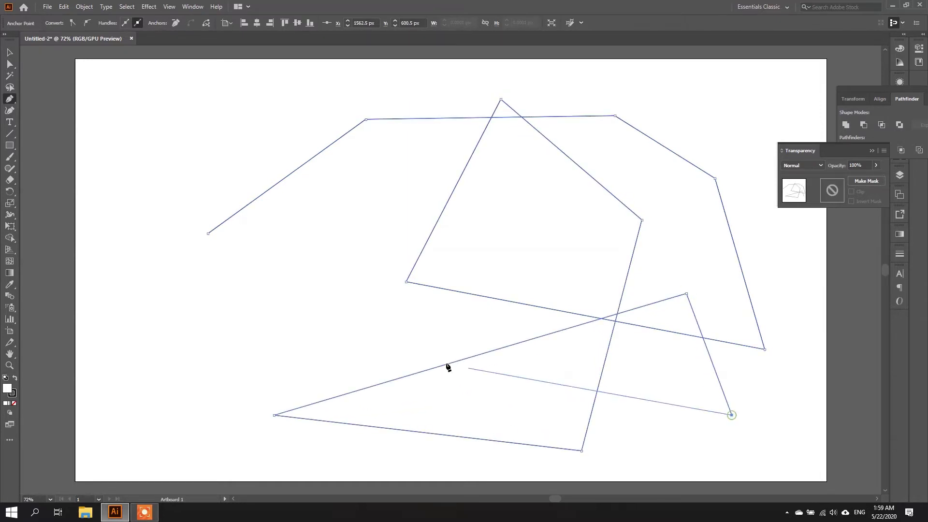
pyautogui.click(274, 322)
pyautogui.click(403, 155)
pyautogui.keyDown('ctrl'); pyautogui.click(200, 360); pyautogui.keyUp('ctrl')
pyautogui.click(201, 359)
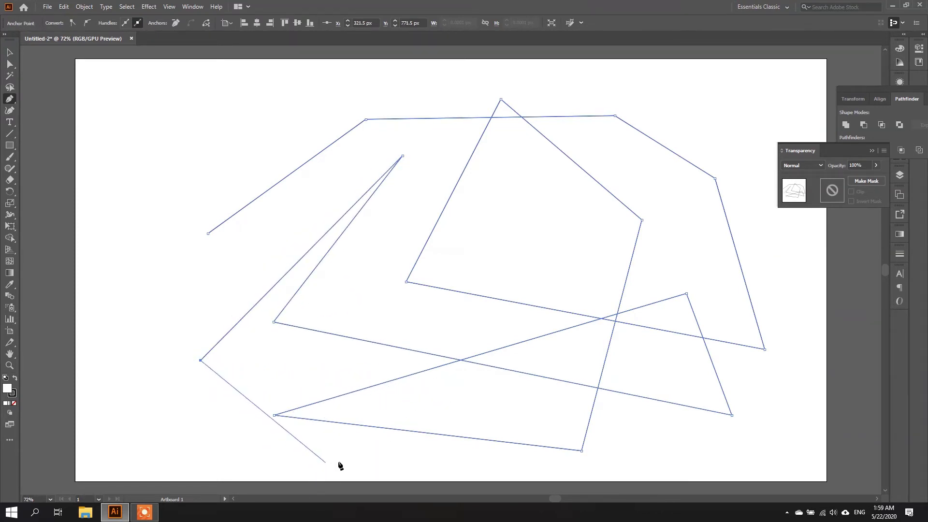
pyautogui.click(430, 450)
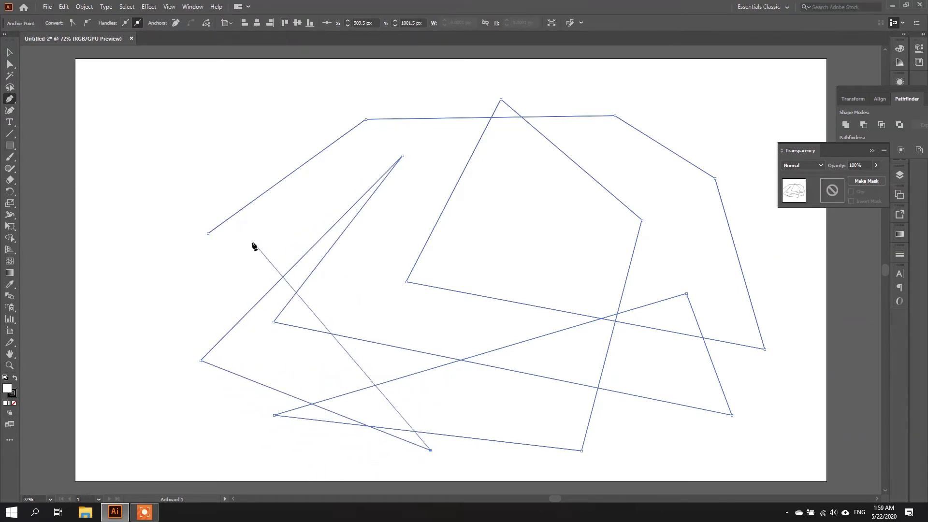
pyautogui.click(203, 273)
pyautogui.click(284, 213)
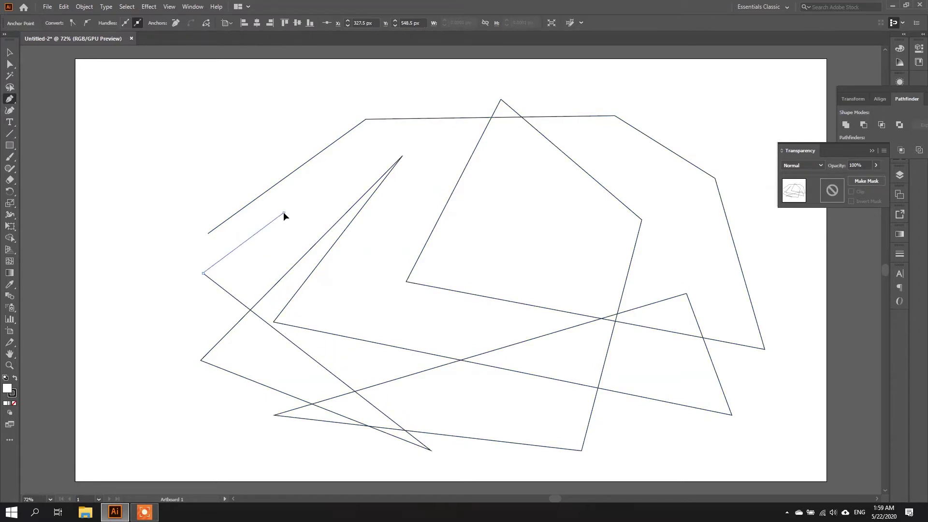
pyautogui.click(208, 233)
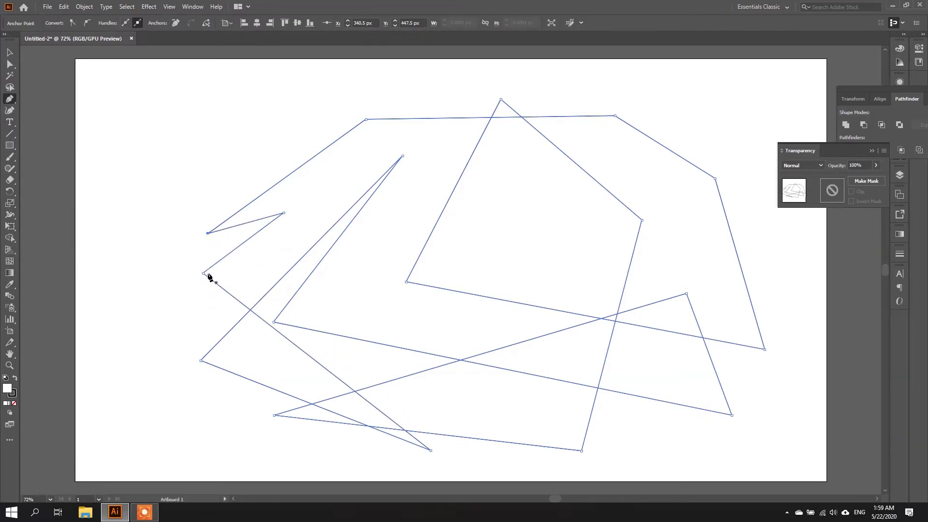
pyautogui.click(10, 146)
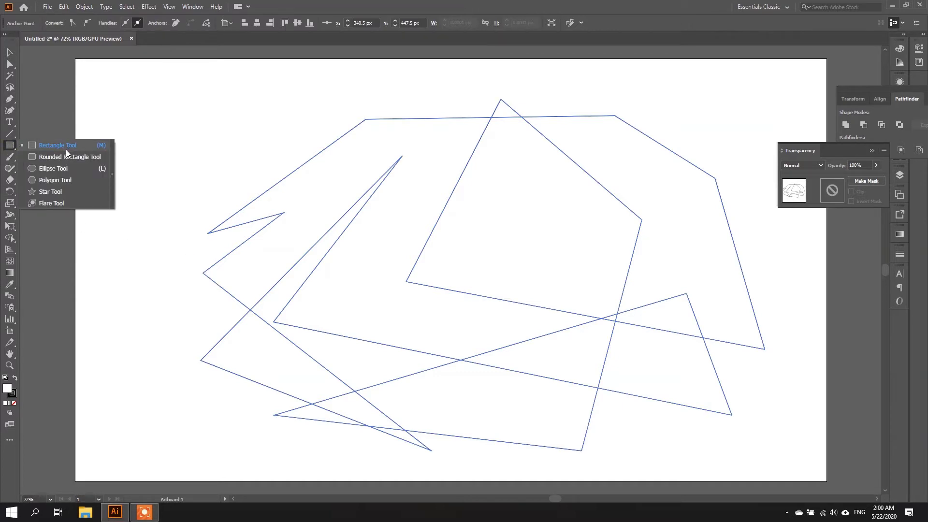
# Draw a small circle near the top-left corner with red FF1D1D fill and no stroke, then deselect it.
pyautogui.click(62, 169)
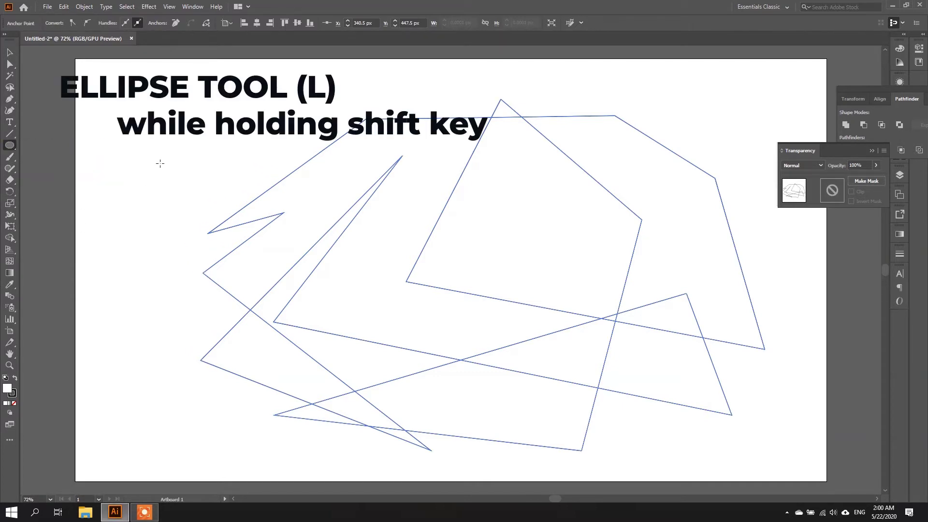
pyautogui.moveTo(152, 154); pyautogui.dragTo(163, 153)
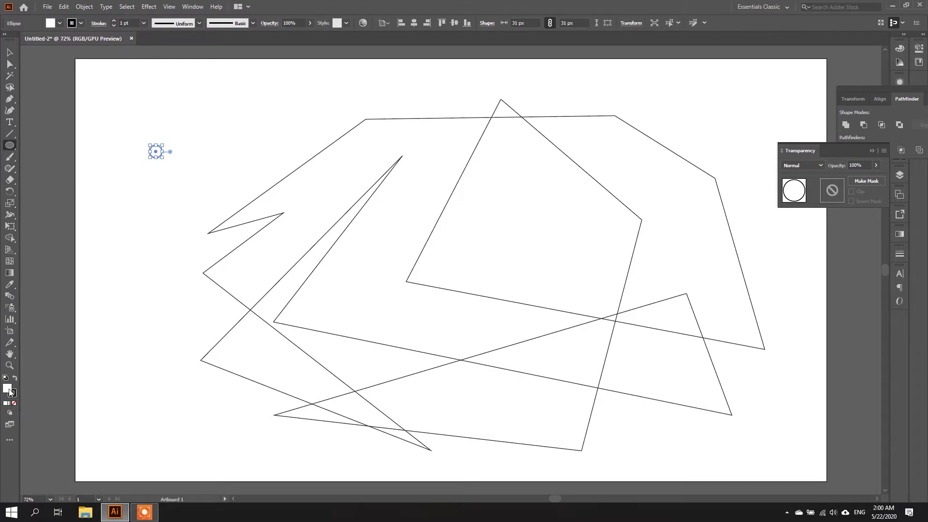
pyautogui.doubleClick(8, 389)
pyautogui.click(616, 358)
pyautogui.moveTo(615, 359); pyautogui.dragTo(685, 342)
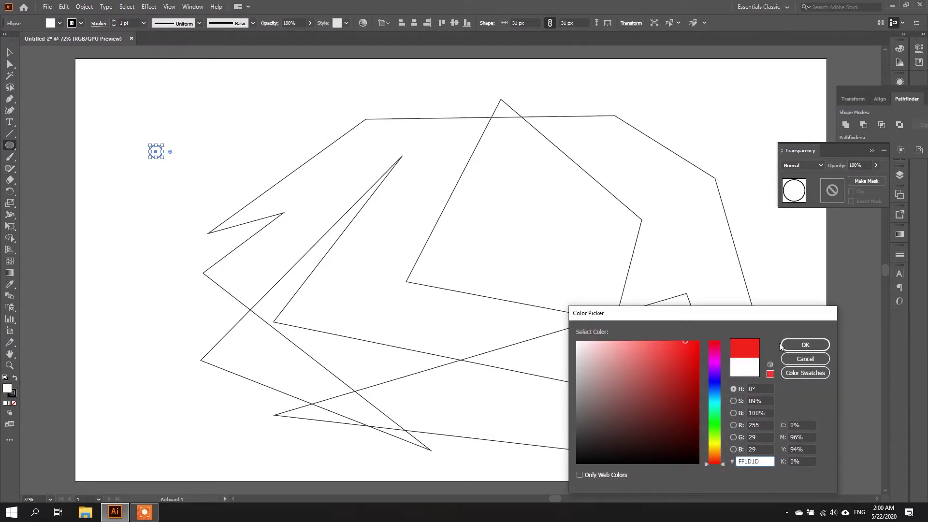
pyautogui.click(800, 345)
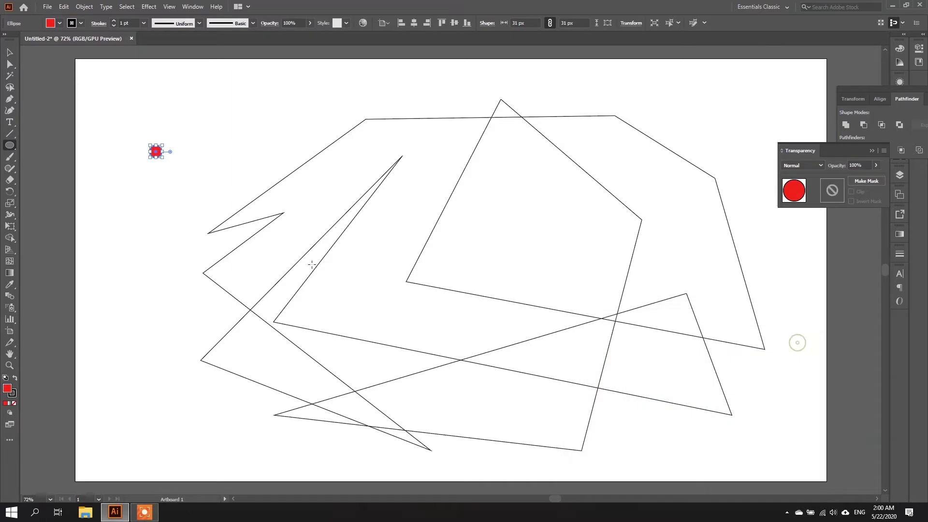
pyautogui.click(13, 403)
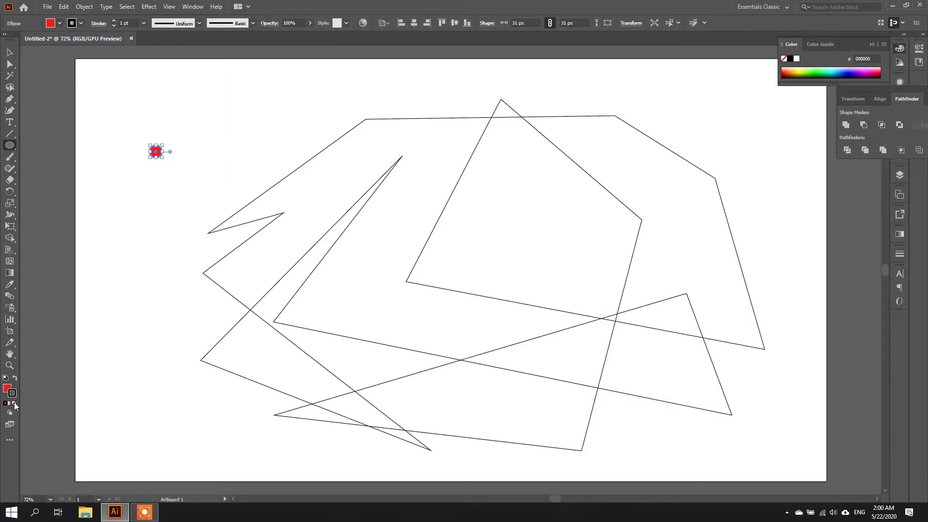
pyautogui.hotkey('ctrl', 'shift', 'a')
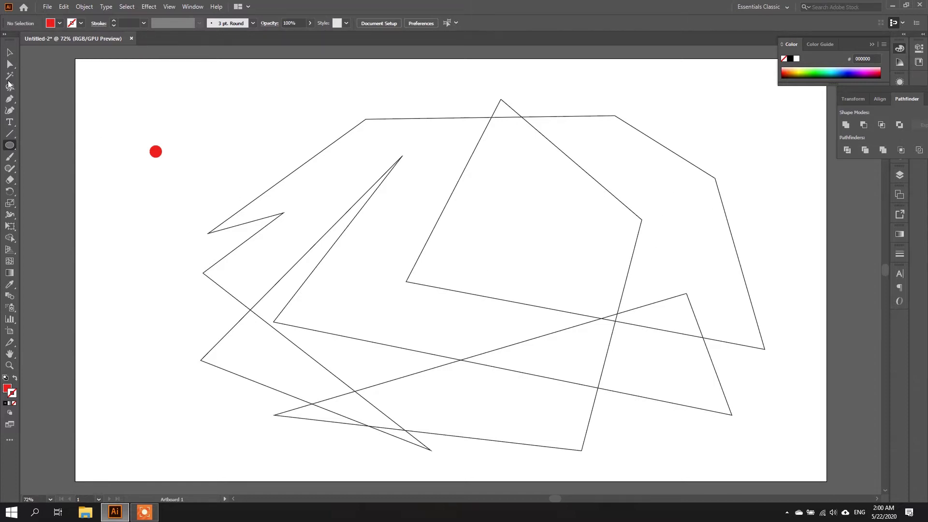
# Select the red circle and wireframe path together and run the Dup At Selected Anchors script.
pyautogui.click(9, 52)
pyautogui.moveTo(99, 74); pyautogui.dragTo(799, 466)
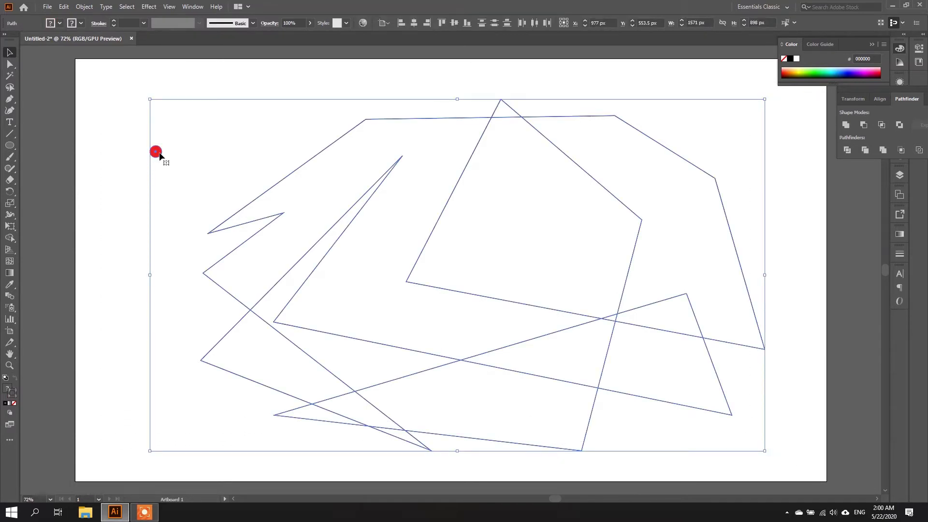
pyautogui.click(48, 7)
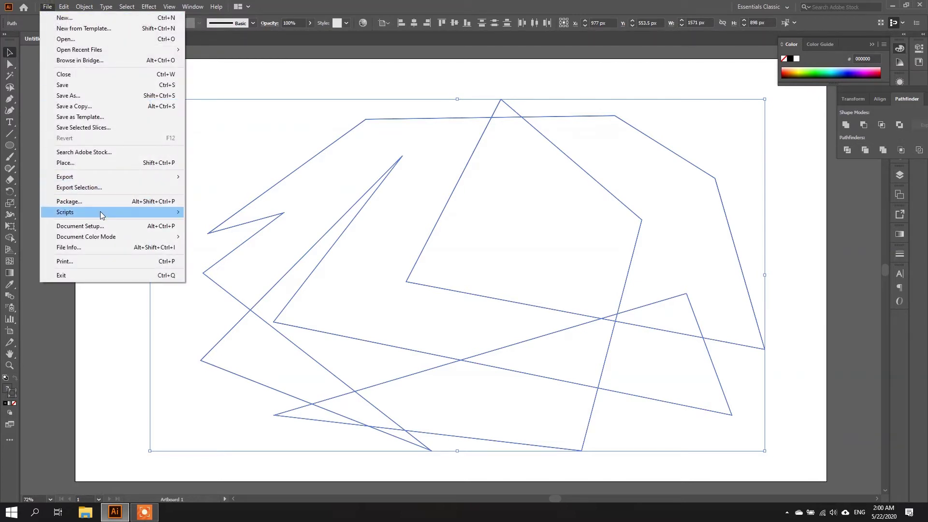
pyautogui.moveTo(102, 215)
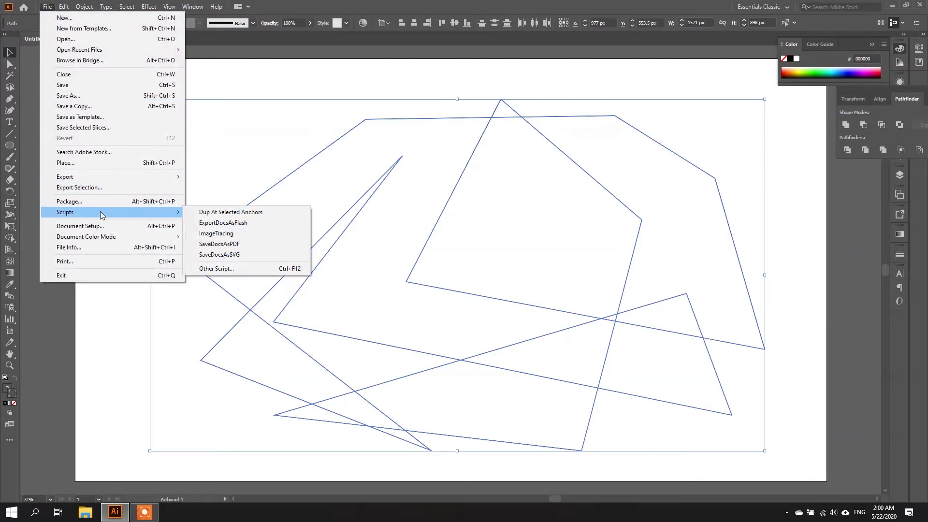
pyautogui.click(206, 212)
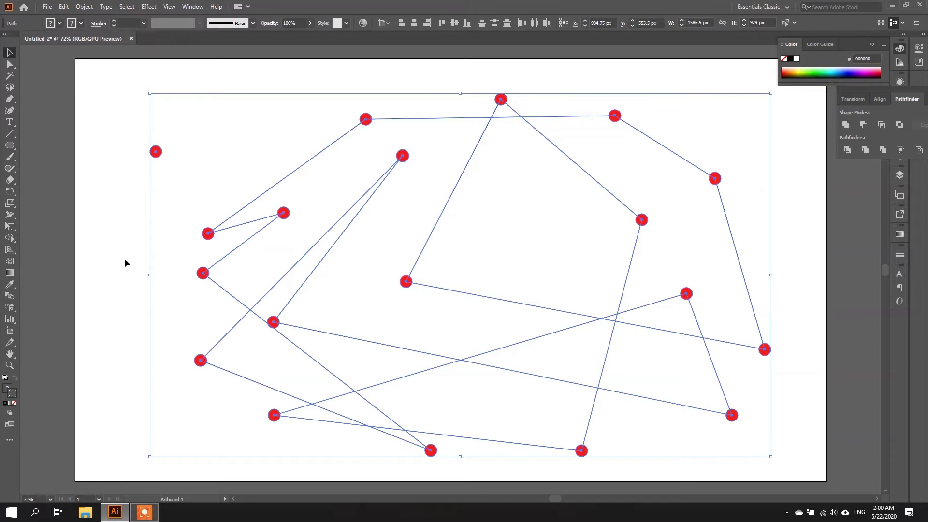
# Undo the duplicated circles and select the original red circle on its own.
pyautogui.press('a')
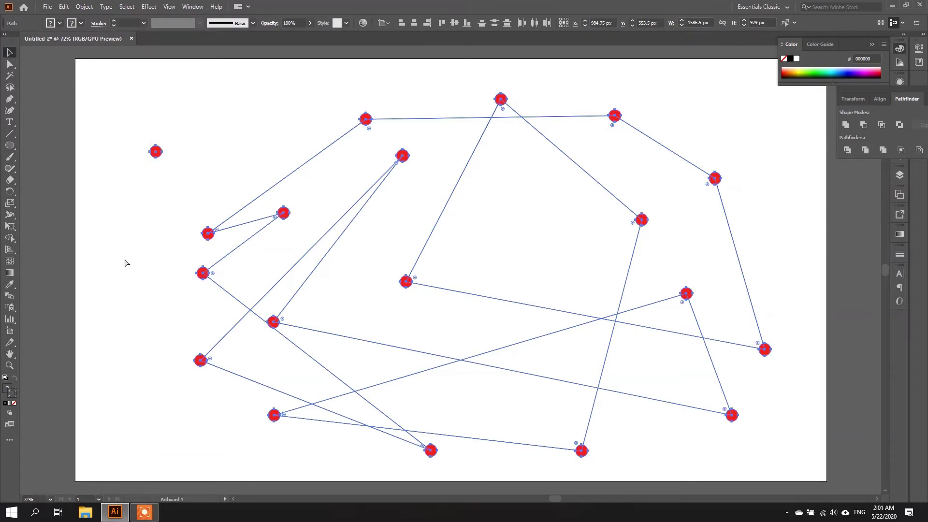
pyautogui.press('v')
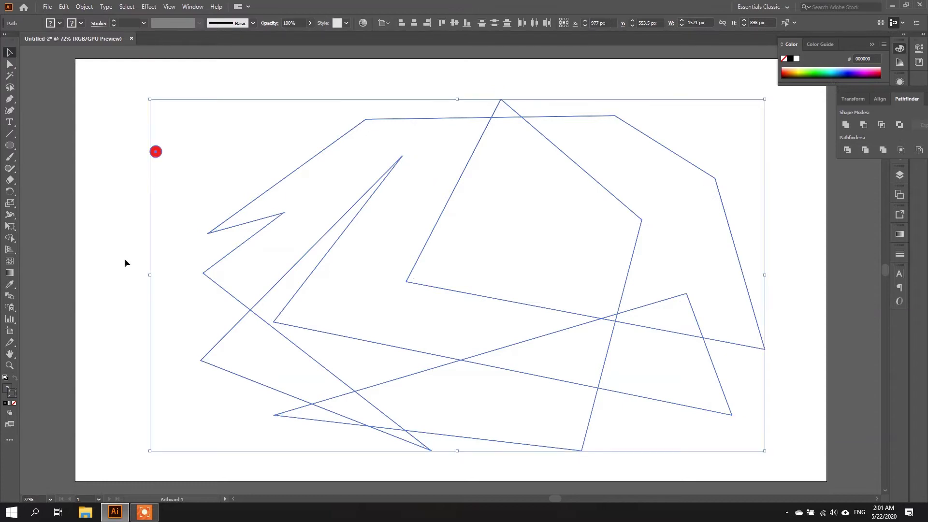
pyautogui.click(135, 187)
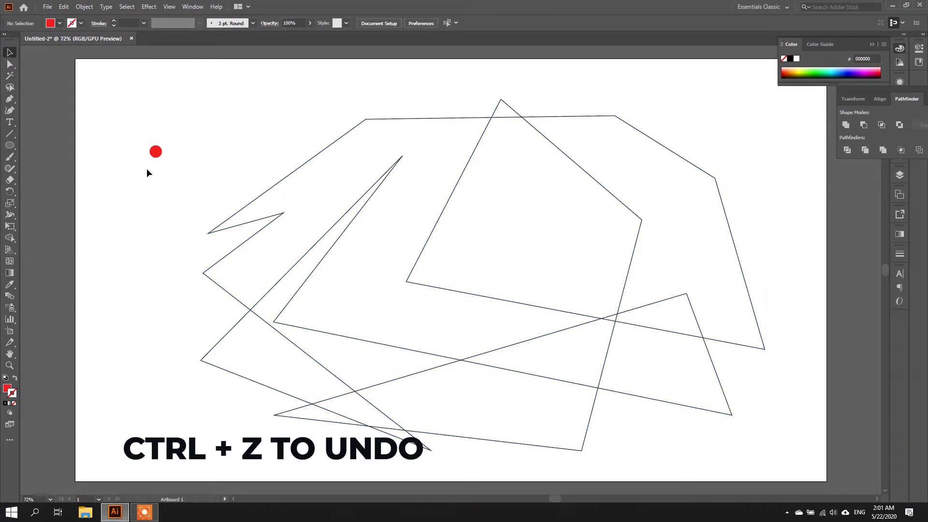
pyautogui.click(155, 151)
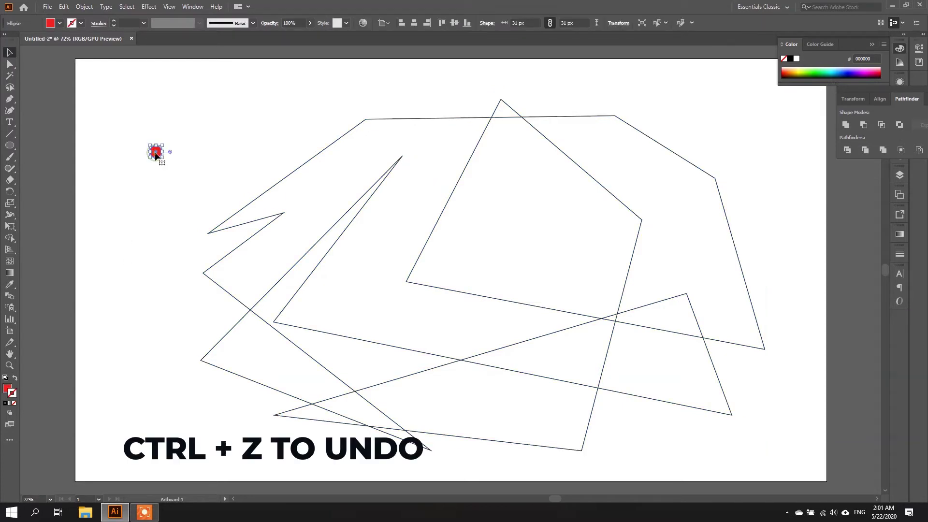
# Apply a Zig Zag effect with 5 ridges to make the circle a star, then reselect it with the path.
pyautogui.click(148, 6)
pyautogui.moveTo(211, 87)
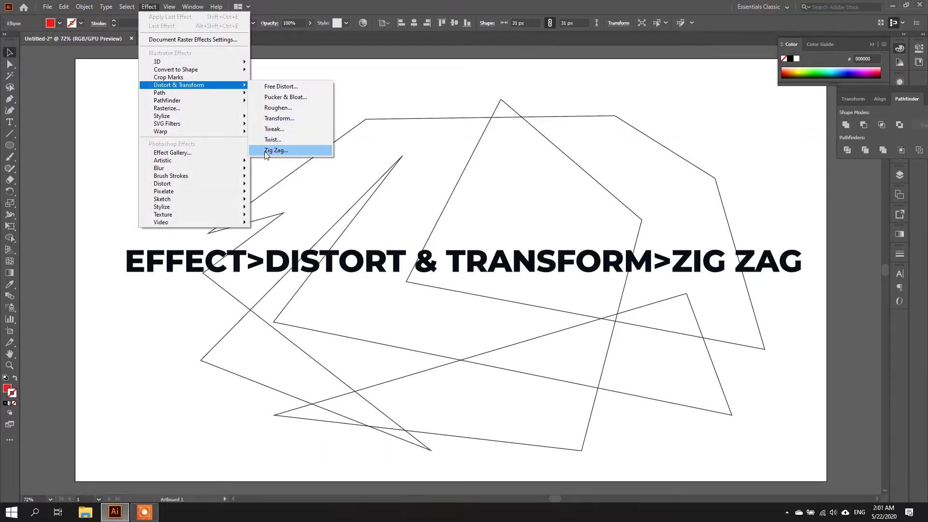
pyautogui.click(276, 150)
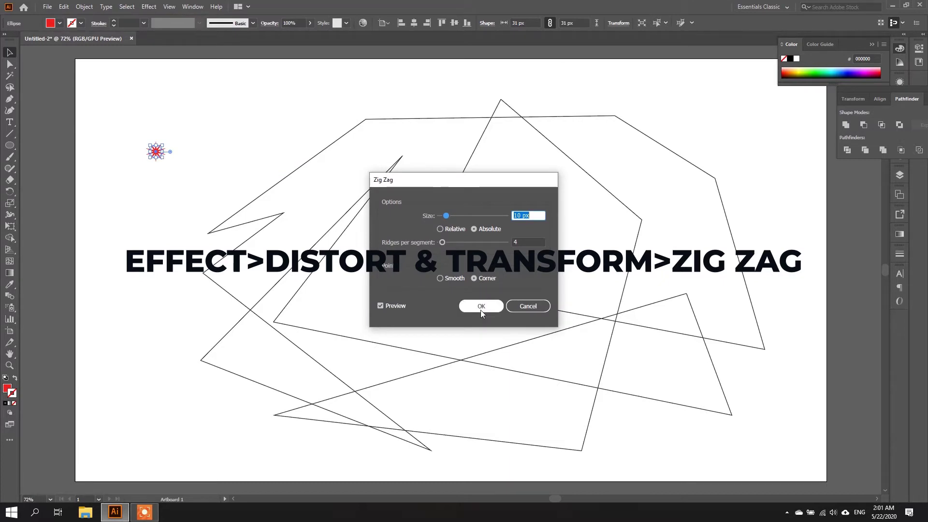
pyautogui.click(443, 242)
pyautogui.moveTo(444, 243); pyautogui.dragTo(446, 242)
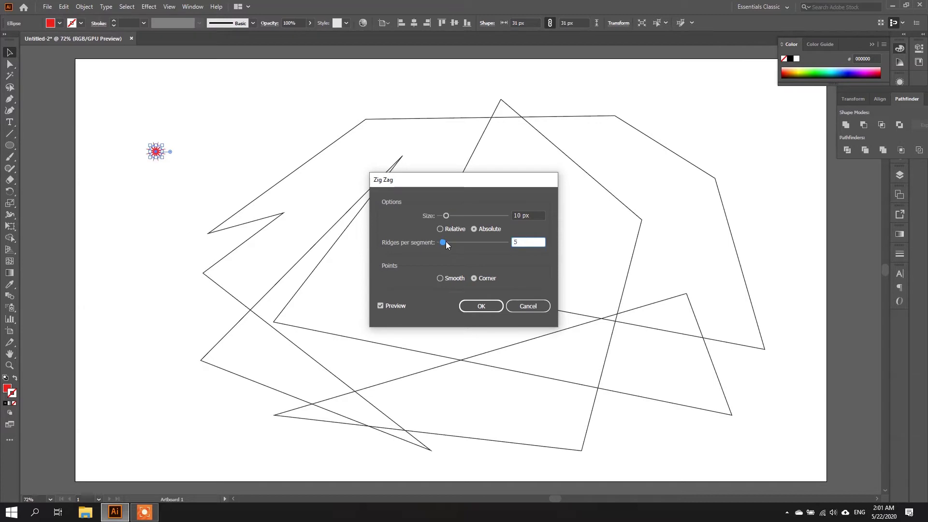
pyautogui.click(468, 305)
pyautogui.click(127, 200)
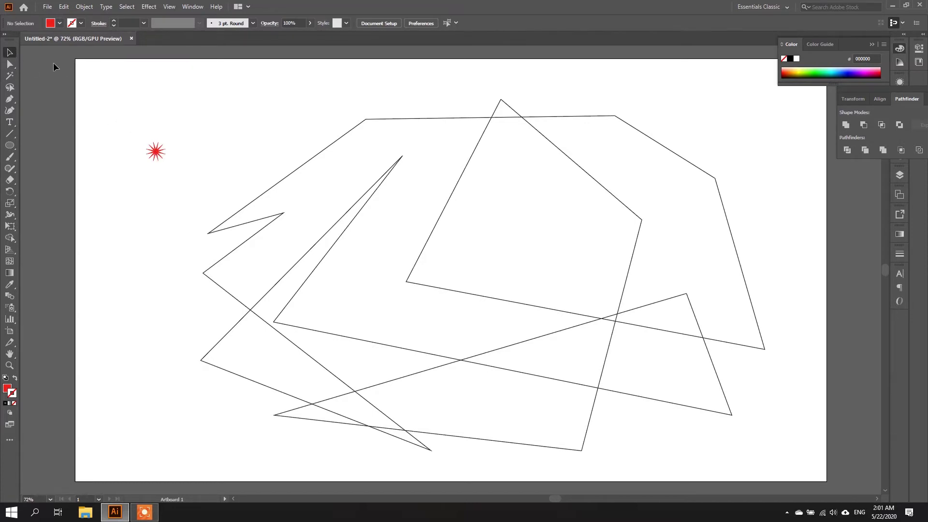
pyautogui.moveTo(86, 72); pyautogui.dragTo(797, 466)
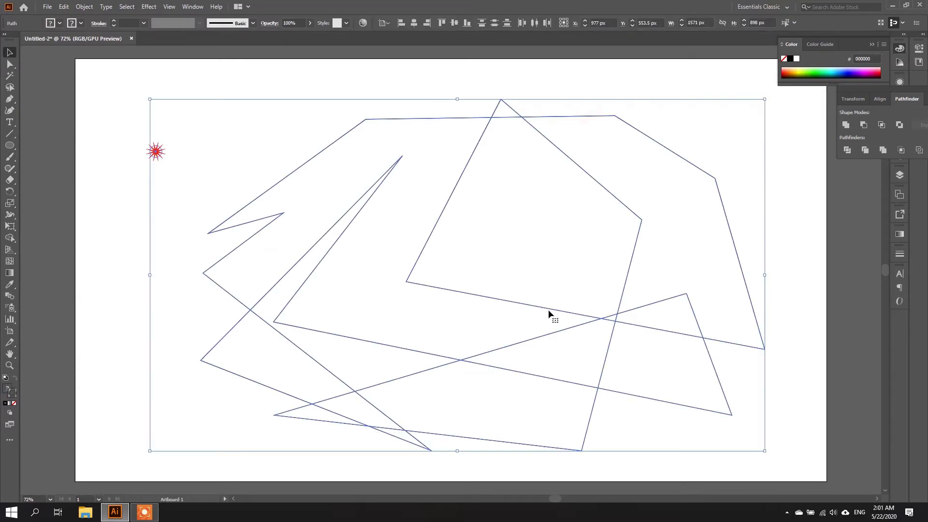
# Run Dup At Selected Anchors to copy the starburst onto every corner of the path.
pyautogui.click(49, 6)
pyautogui.moveTo(116, 212)
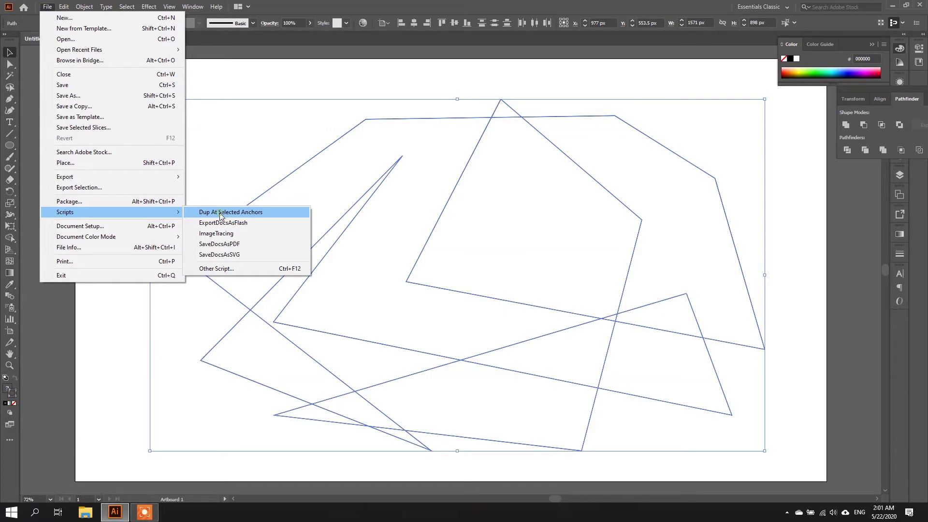
pyautogui.click(220, 213)
# Select the original starburst at the top left and delete it.
pyautogui.click(114, 196)
pyautogui.click(156, 153)
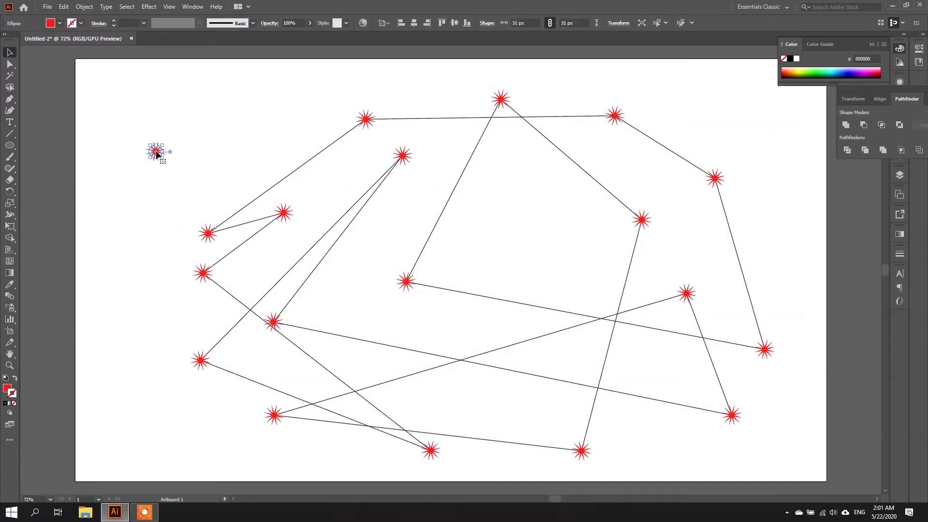
pyautogui.press('Delete')
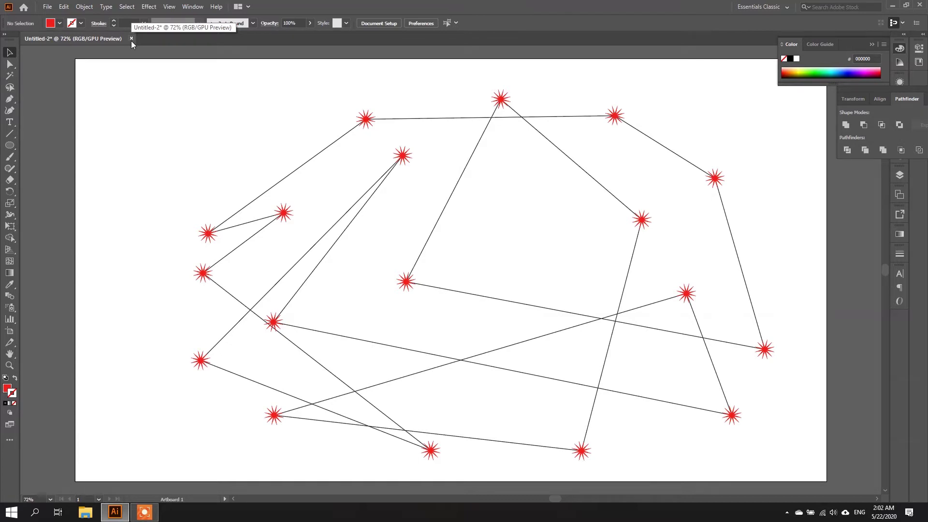
# Create a blank Web-Large 1920 × 1080 document and minimise Illustrator to the desktop.
pyautogui.click(47, 7)
pyautogui.click(64, 18)
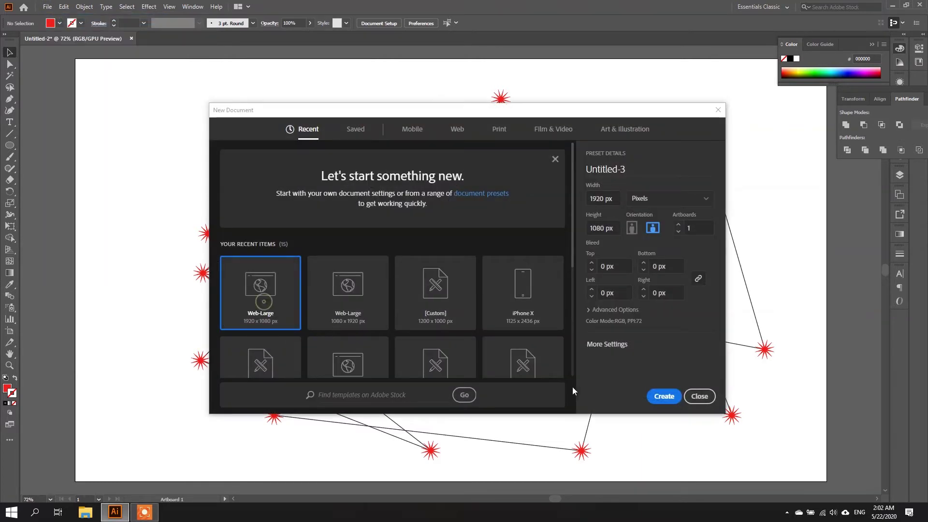
pyautogui.click(661, 396)
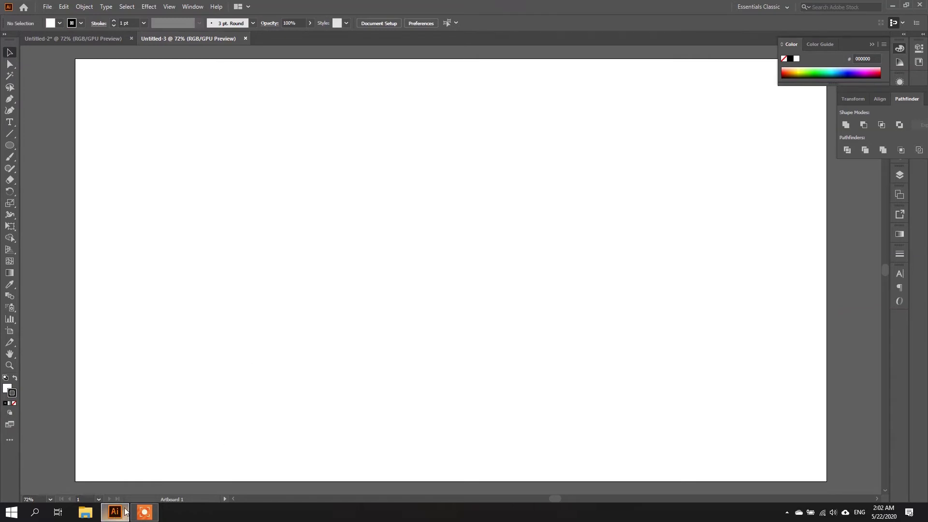
pyautogui.click(892, 5)
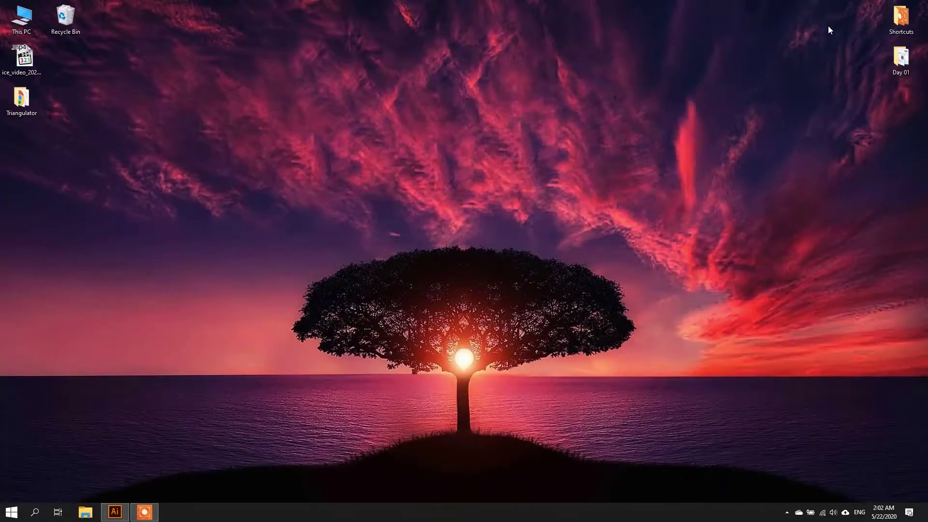
# Open the desktop Triangulator folder and launch its index.html in Chrome.
pyautogui.doubleClick(20, 111)
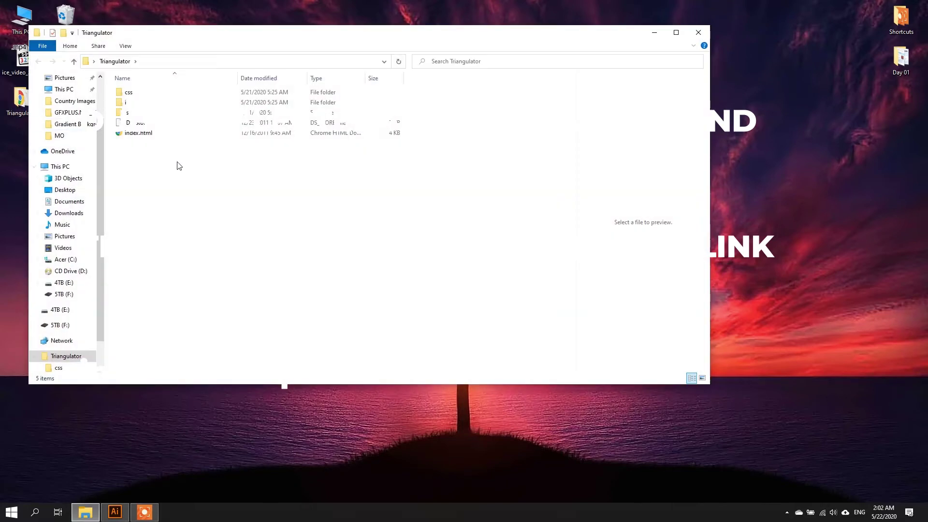
pyautogui.doubleClick(138, 134)
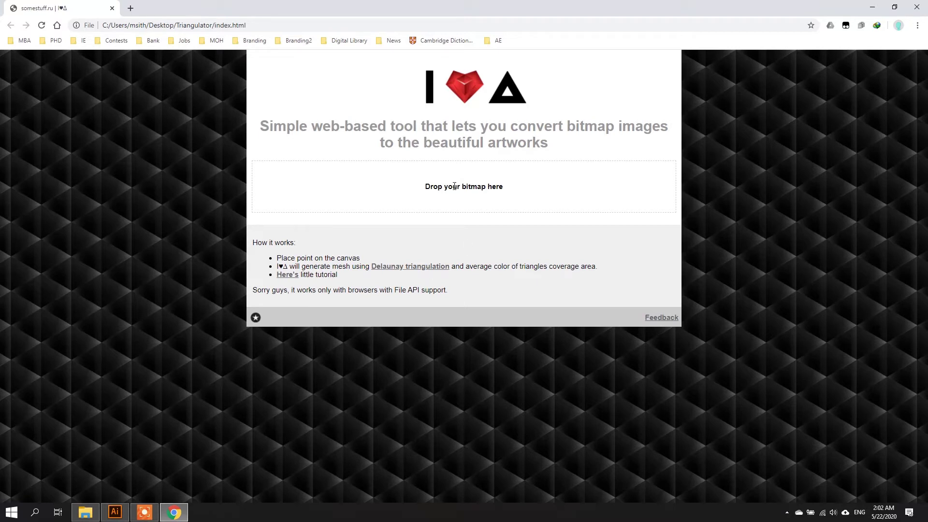
# Drop the hot-air-balloon JPG from the desktop onto Triangulator's drop area and maximise Chrome.
pyautogui.click(895, 8)
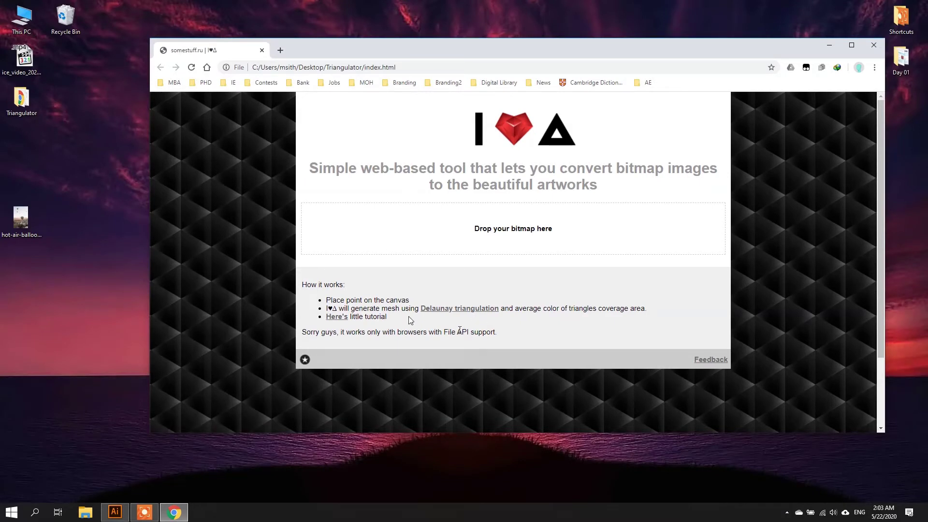
pyautogui.moveTo(21, 224); pyautogui.dragTo(519, 228)
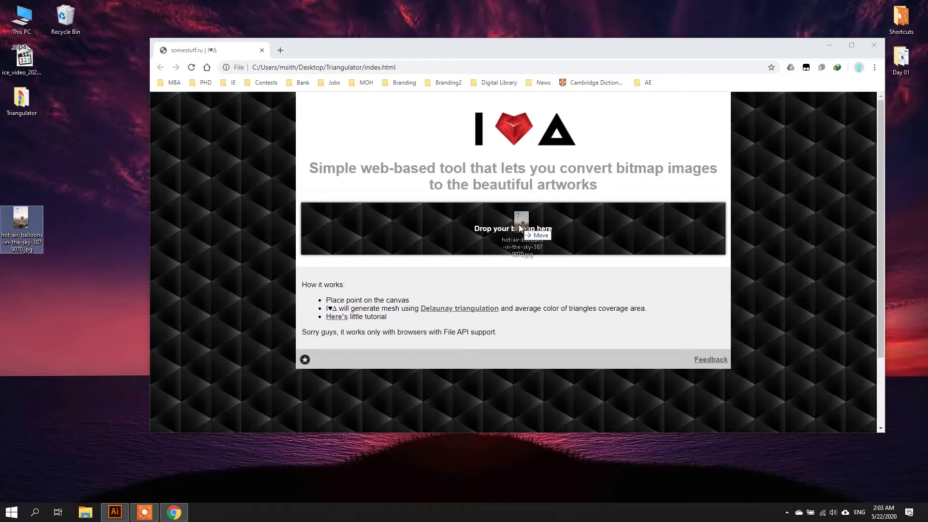
pyautogui.moveTo(519, 228); pyautogui.dragTo(520, 228)
pyautogui.scroll(-6, 627, 271)
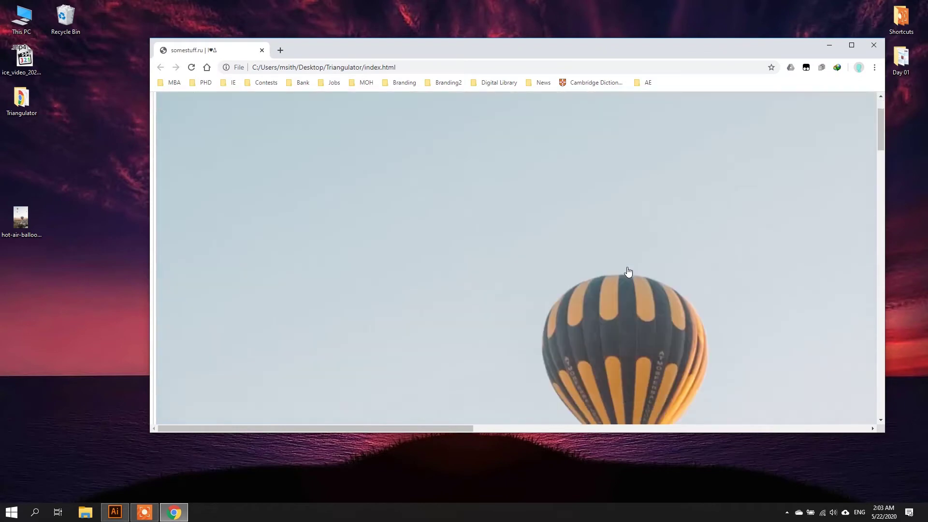
pyautogui.scroll(1, 627, 276)
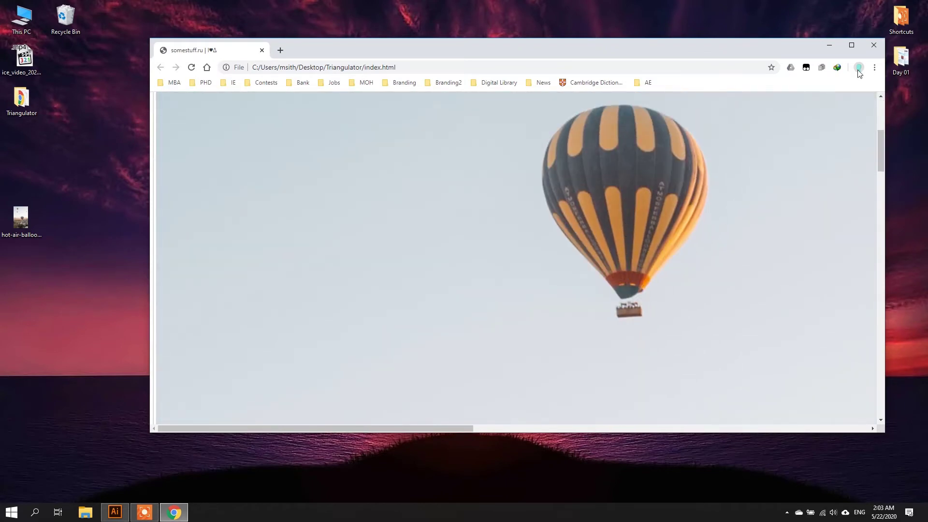
pyautogui.click(851, 46)
pyautogui.moveTo(923, 145); pyautogui.dragTo(918, 106)
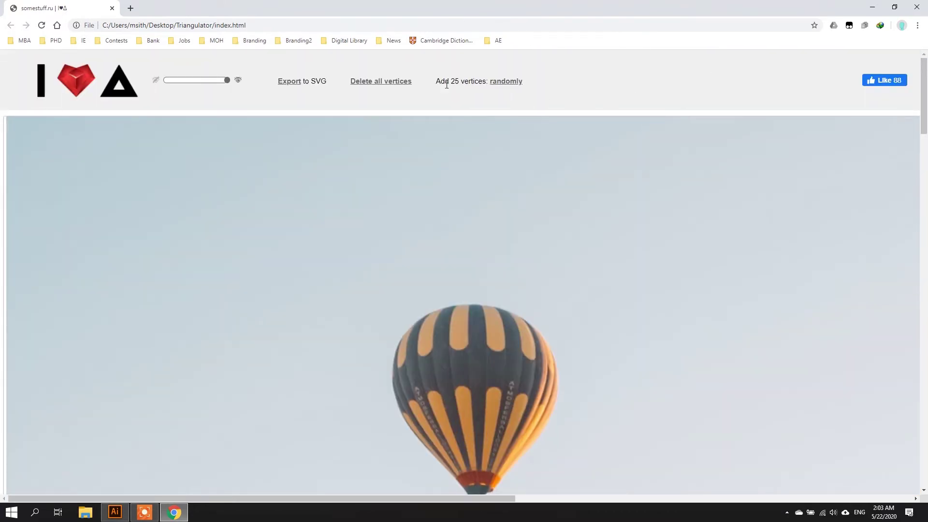
# Add 25 random vertices to triangulate the balloon photo.
pyautogui.click(506, 86)
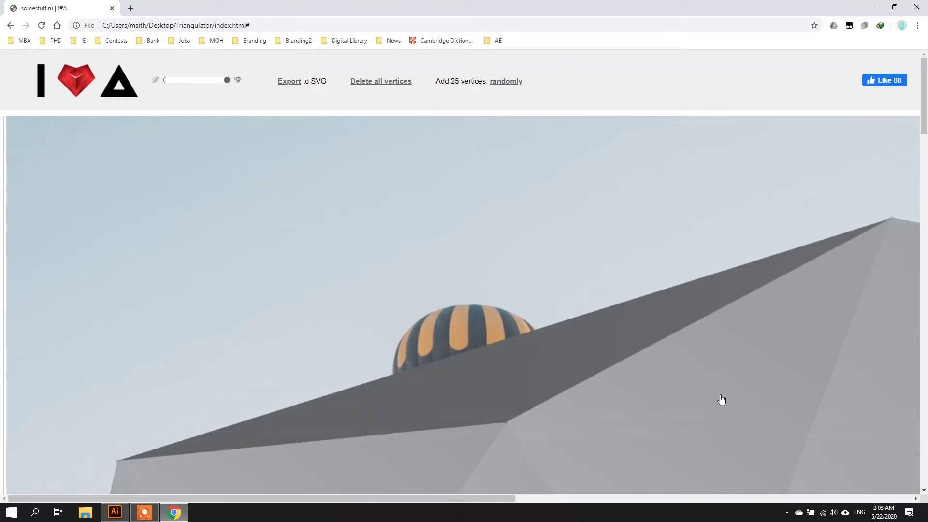
pyautogui.scroll(-20, 672, 408)
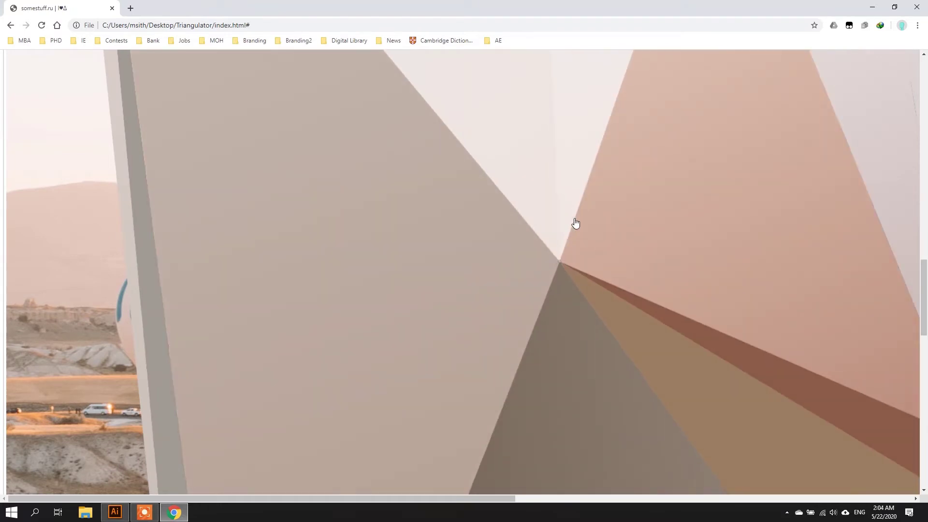
pyautogui.scroll(-1, 575, 224)
pyautogui.scroll(-10, 428, 122)
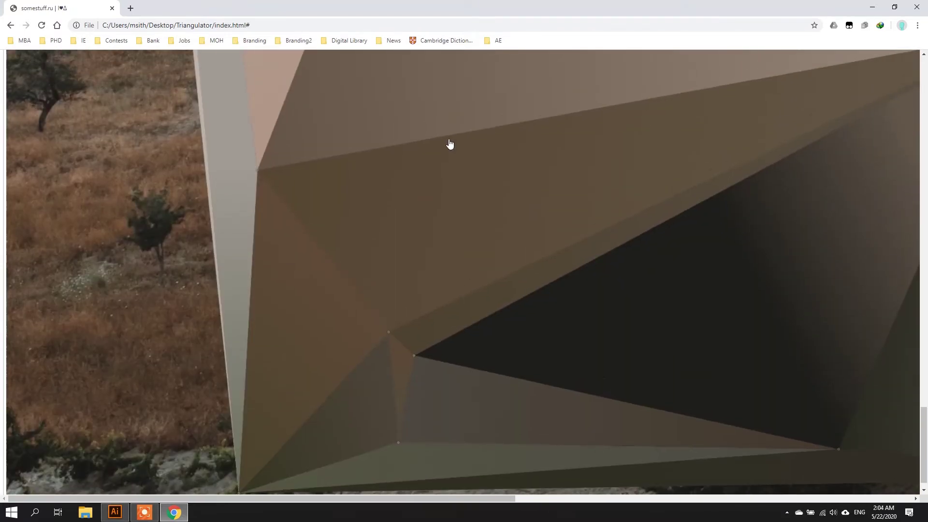
pyautogui.hscroll(10, 450, 143)
pyautogui.scroll(10, 449, 143)
pyautogui.hscroll(2, 449, 144)
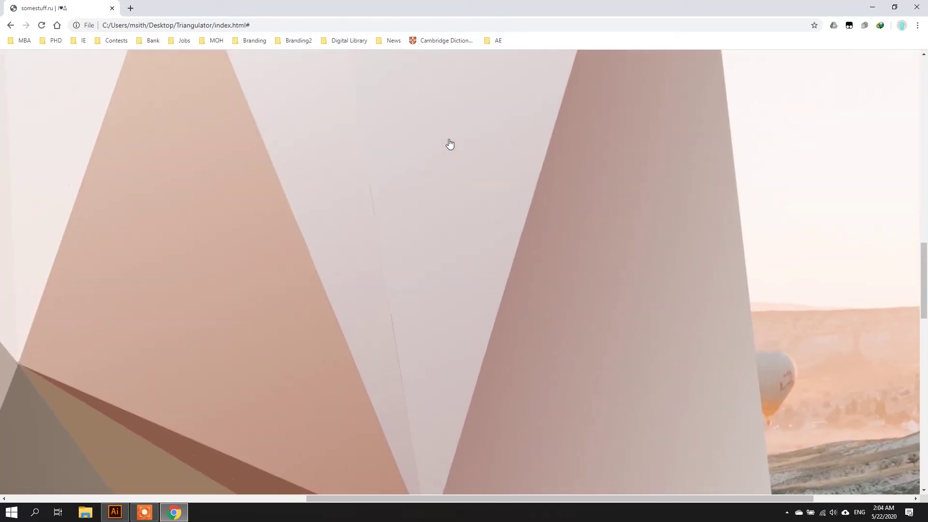
pyautogui.hscroll(-5, 450, 143)
pyautogui.scroll(3, 450, 144)
pyautogui.scroll(5, 450, 143)
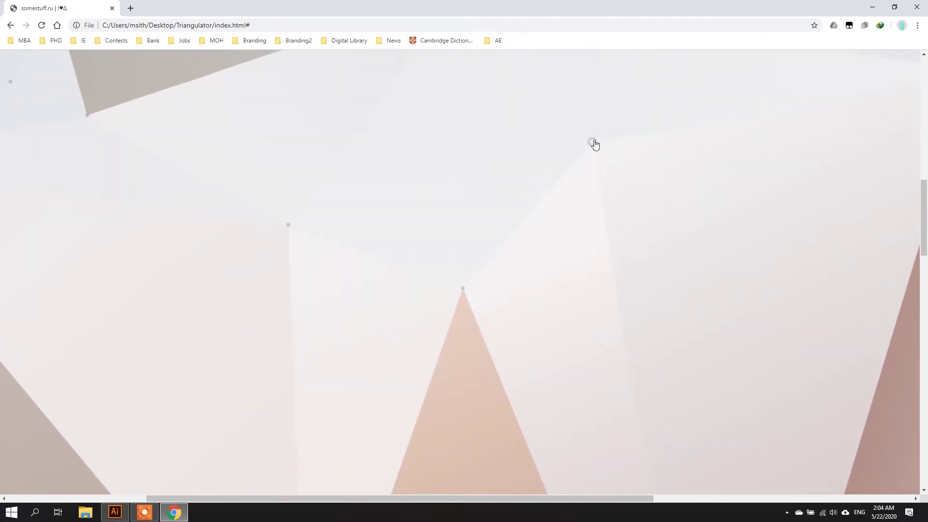
# Drag two mesh vertices to new positions to reshape the triangles.
pyautogui.moveTo(592, 142); pyautogui.dragTo(612, 139)
pyautogui.moveTo(288, 226); pyautogui.dragTo(235, 183)
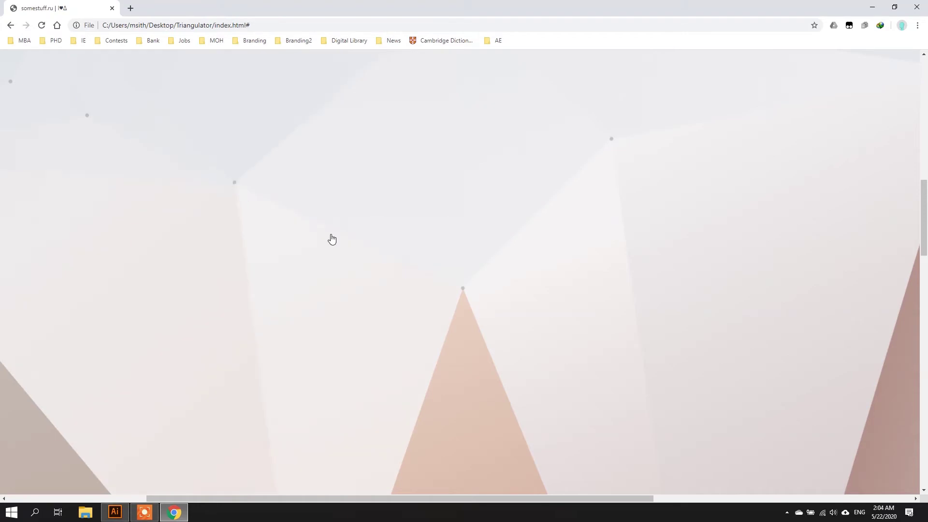
pyautogui.scroll(3, 322, 238)
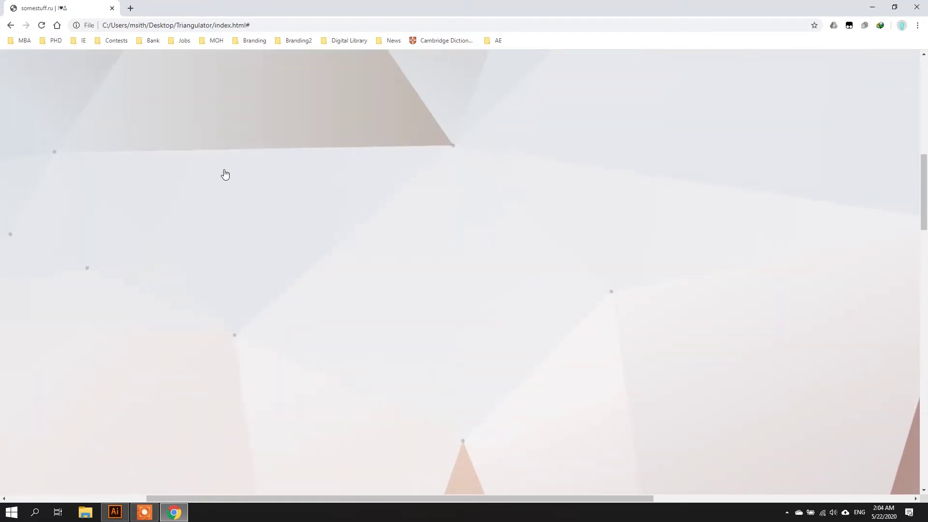
pyautogui.scroll(7, 224, 174)
pyautogui.scroll(5, 225, 174)
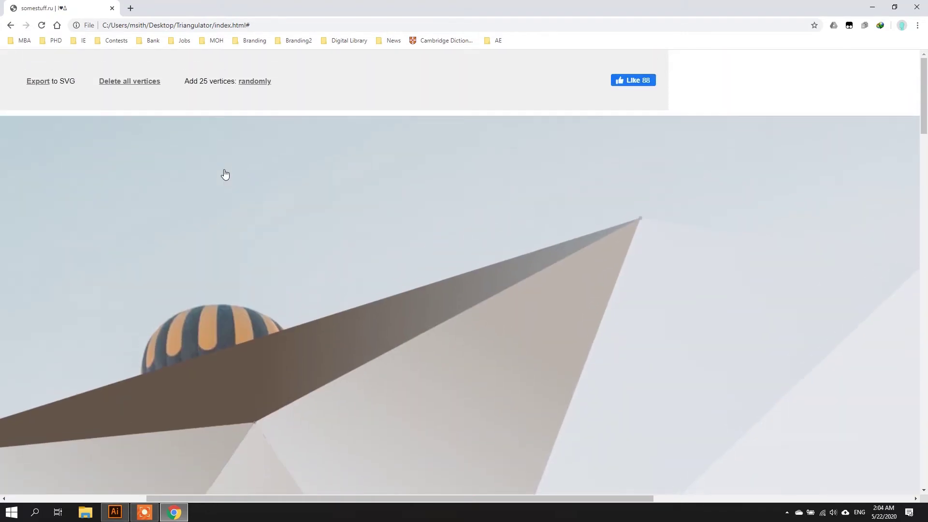
pyautogui.scroll(-8, 87, 82)
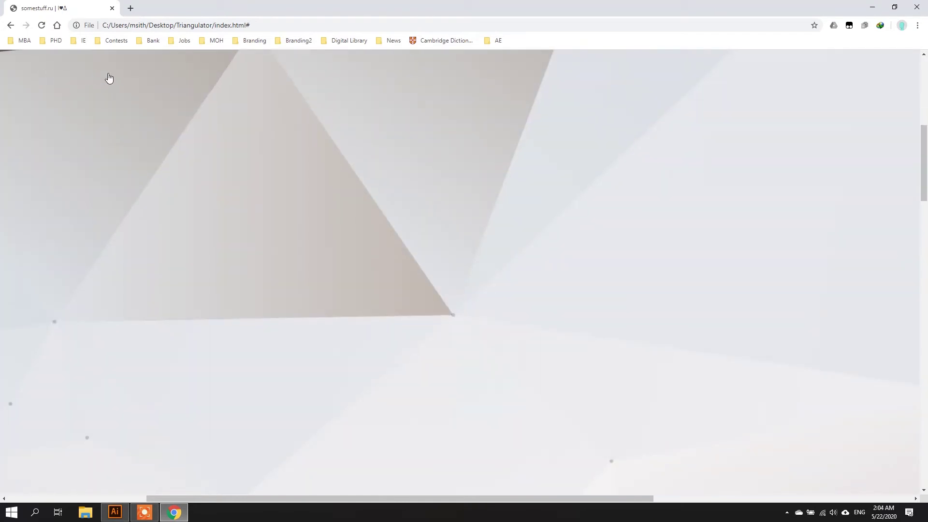
pyautogui.scroll(4, 89, 126)
pyautogui.scroll(5, 89, 144)
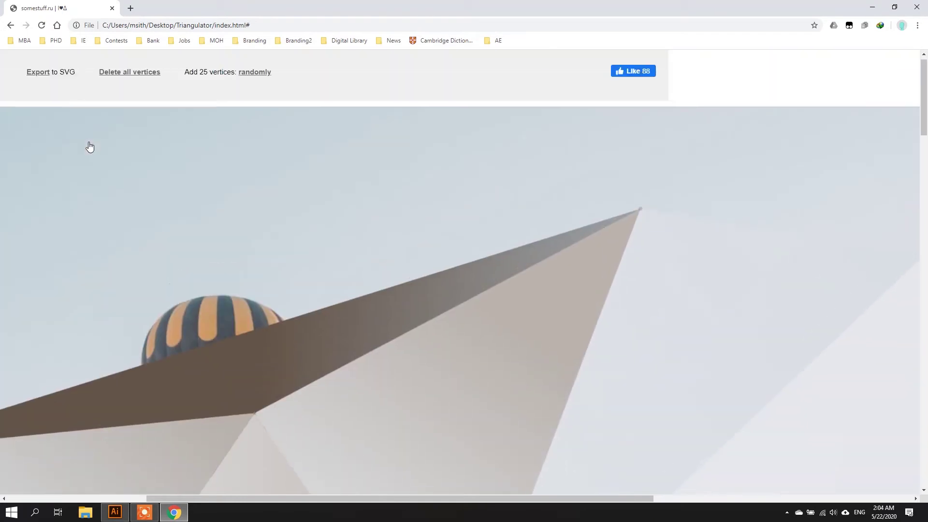
pyautogui.scroll(-1, 31, 103)
pyautogui.scroll(1, 44, 106)
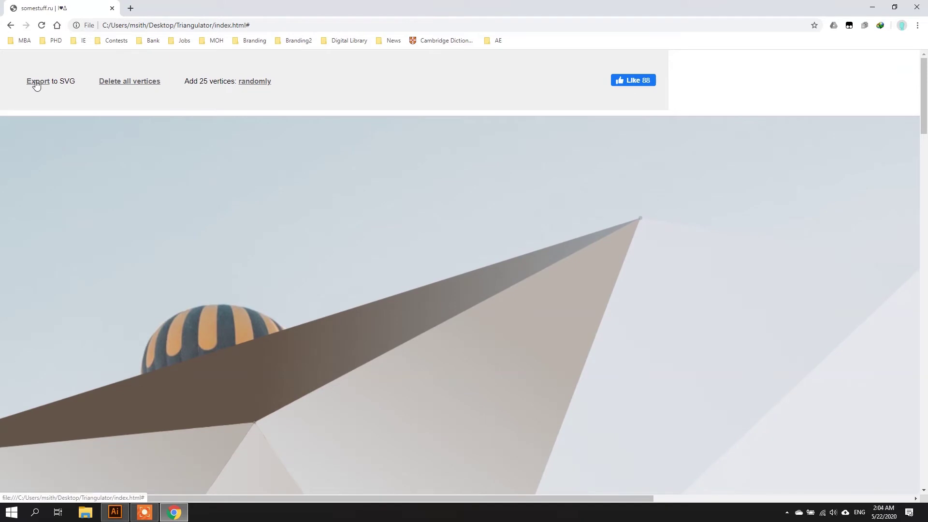
# Export the triangulated balloon from Triangulator and save it as download.svg on the Desktop.
pyautogui.hscroll(-5, 33, 83)
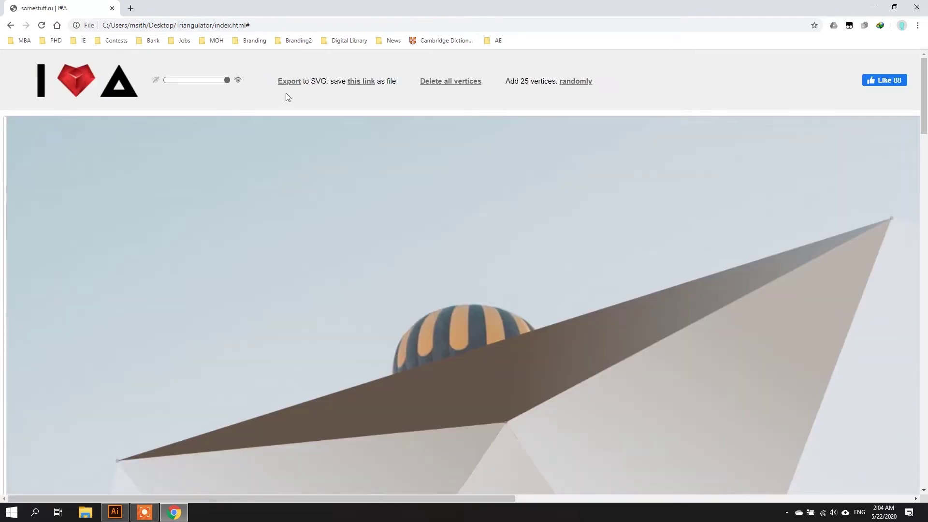
pyautogui.rightClick(366, 86)
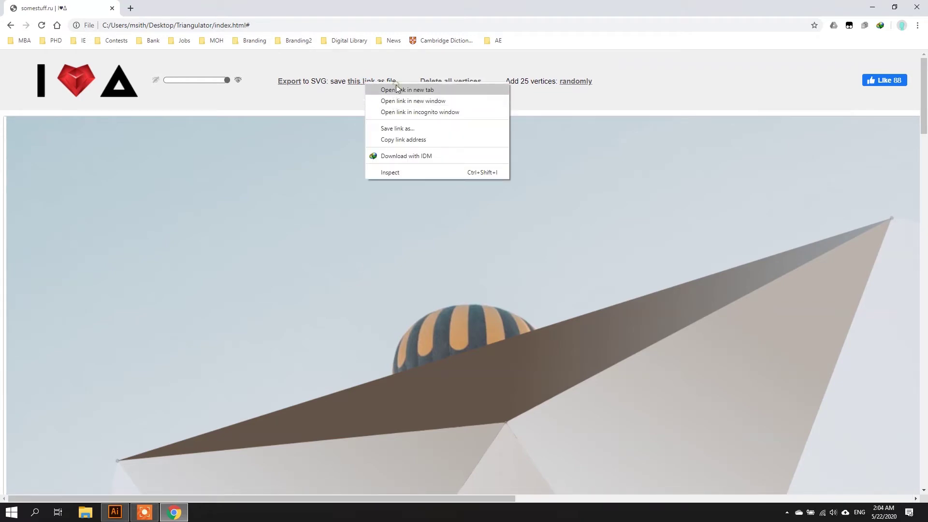
pyautogui.click(397, 136)
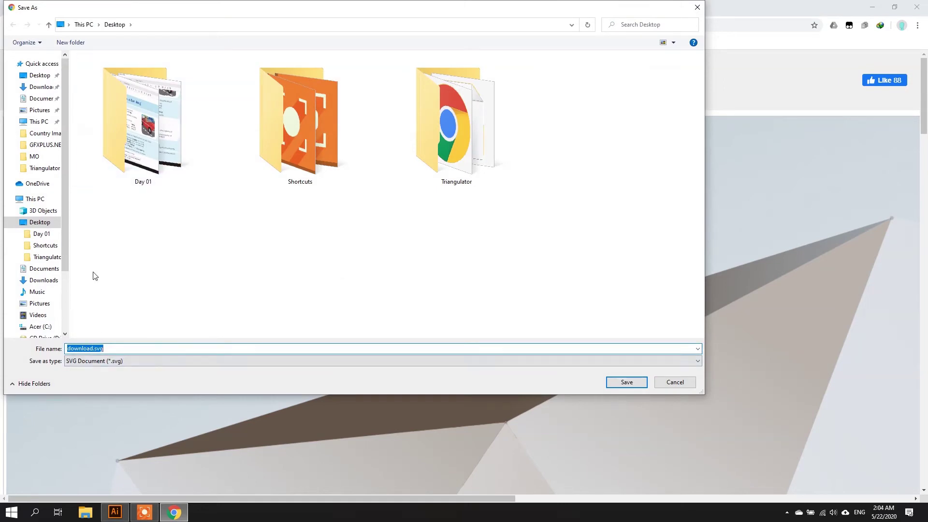
pyautogui.click(620, 383)
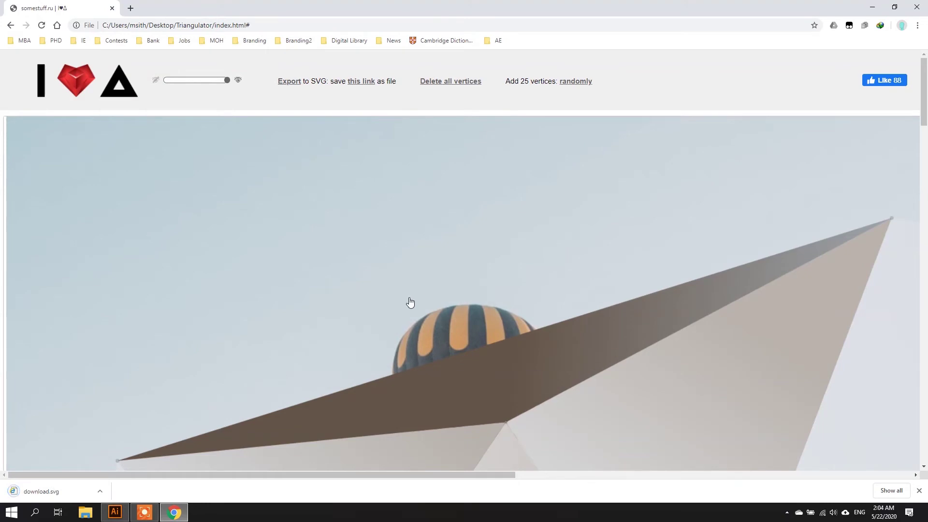
# Open download.svg from the Desktop in Illustrator.
pyautogui.click(116, 519)
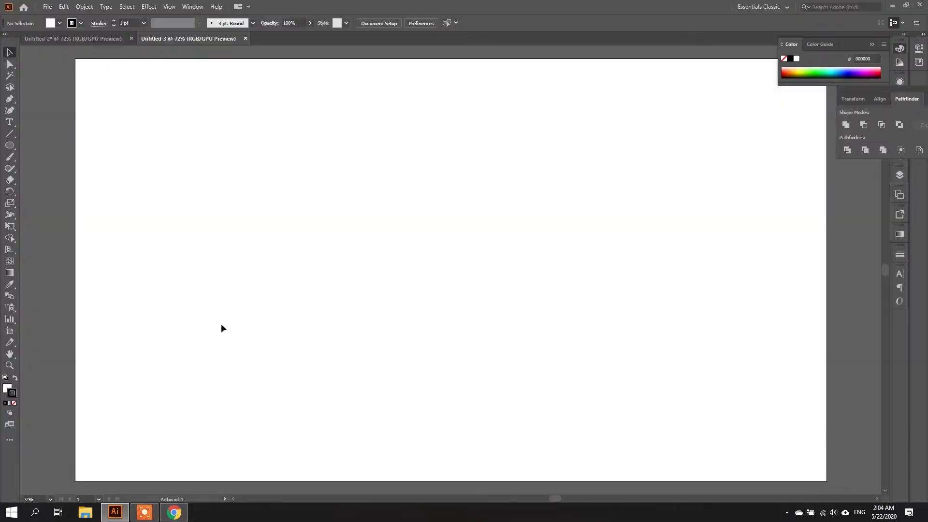
pyautogui.click(47, 7)
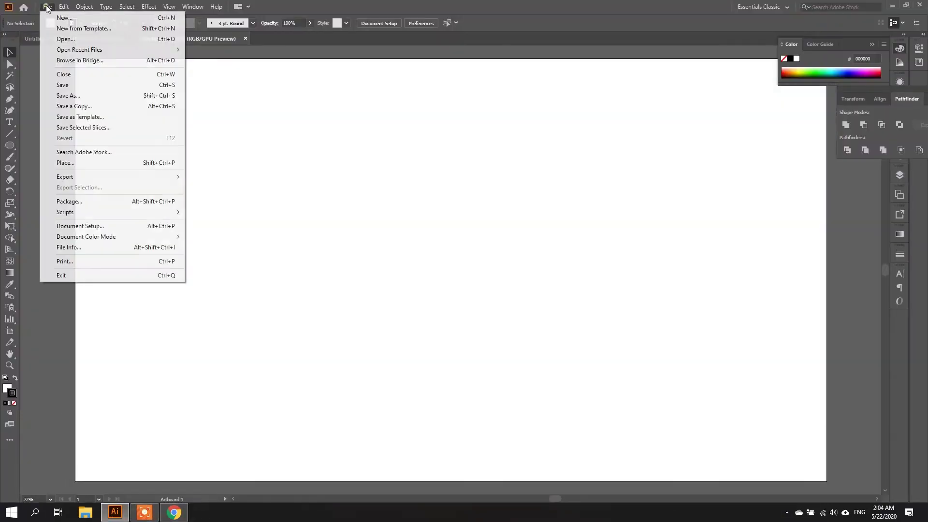
pyautogui.click(53, 38)
pyautogui.scroll(-3, 341, 277)
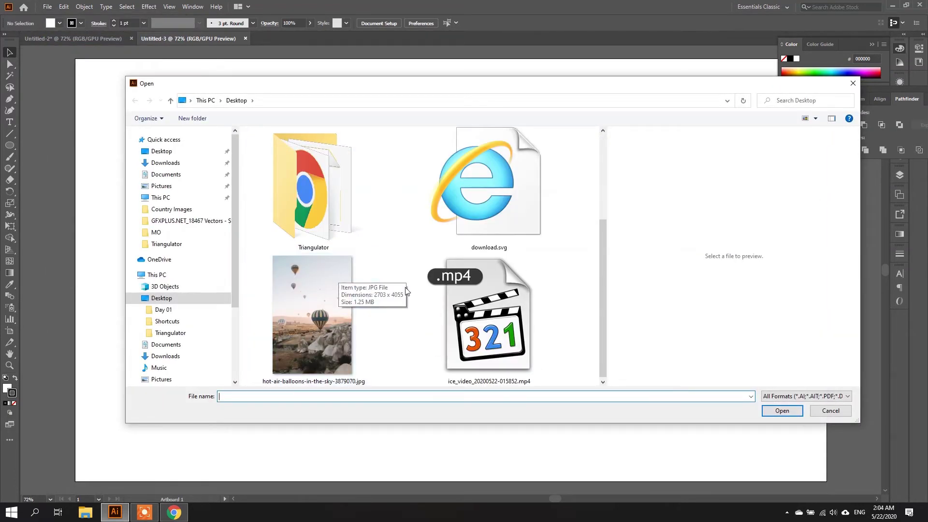
pyautogui.doubleClick(488, 225)
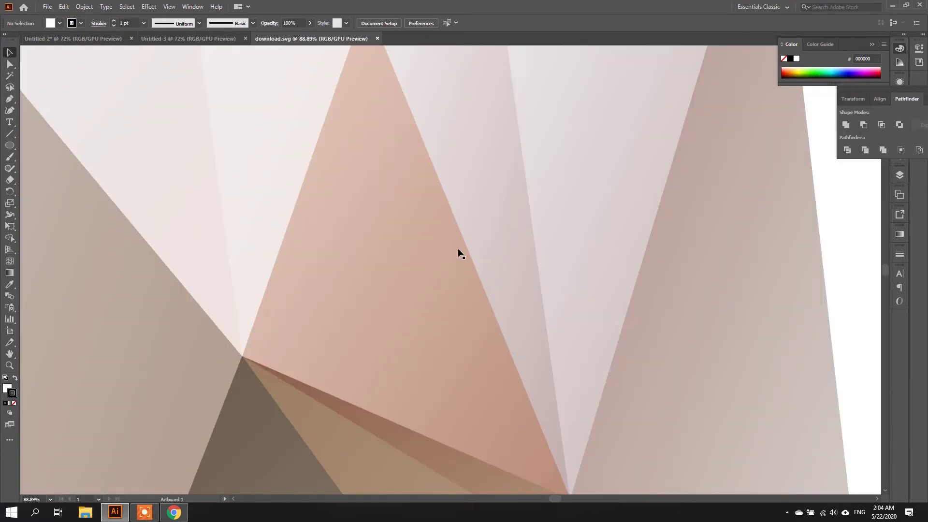
# Shift all the balloon triangles slightly right on the artboard, then reselect them.
pyautogui.scroll(-5, 459, 261)
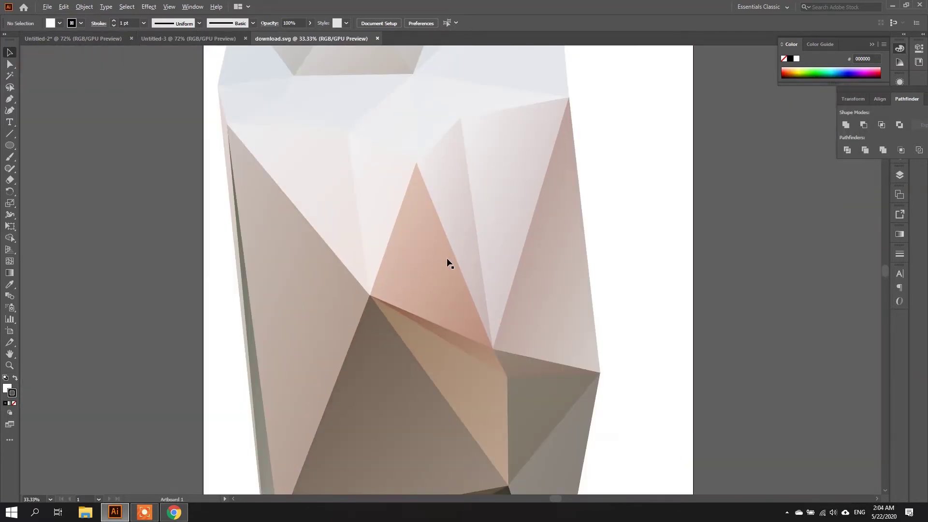
pyautogui.scroll(1, 463, 248)
pyautogui.scroll(-1, 463, 248)
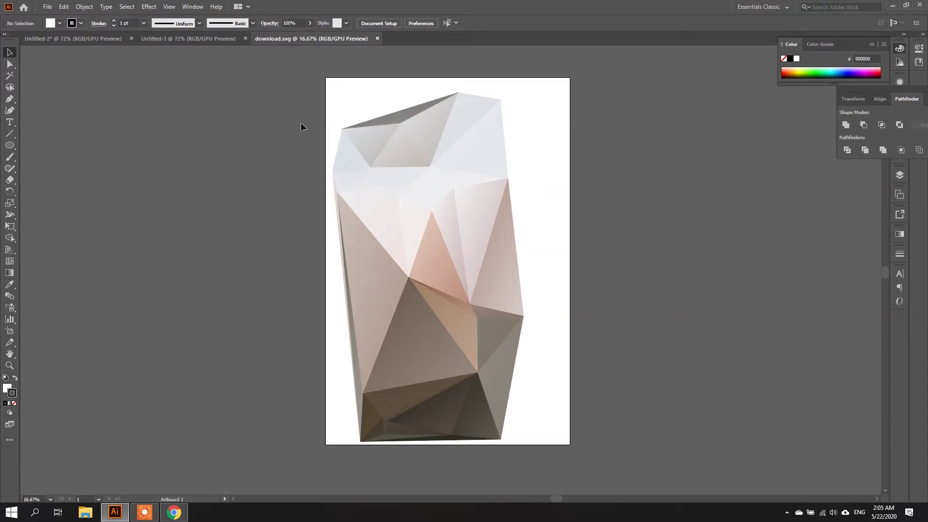
pyautogui.click(429, 244)
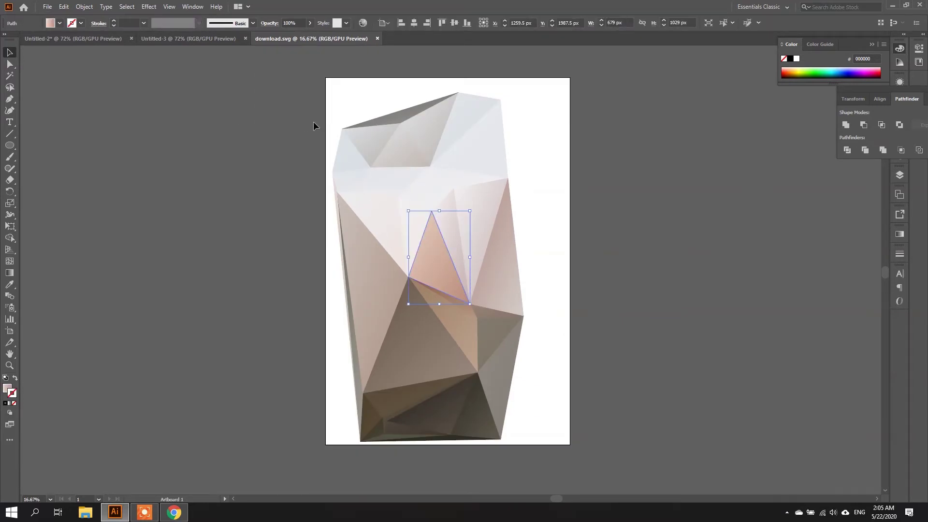
pyautogui.moveTo(328, 87); pyautogui.dragTo(561, 444)
pyautogui.moveTo(394, 271); pyautogui.dragTo(411, 271)
pyautogui.click(198, 244)
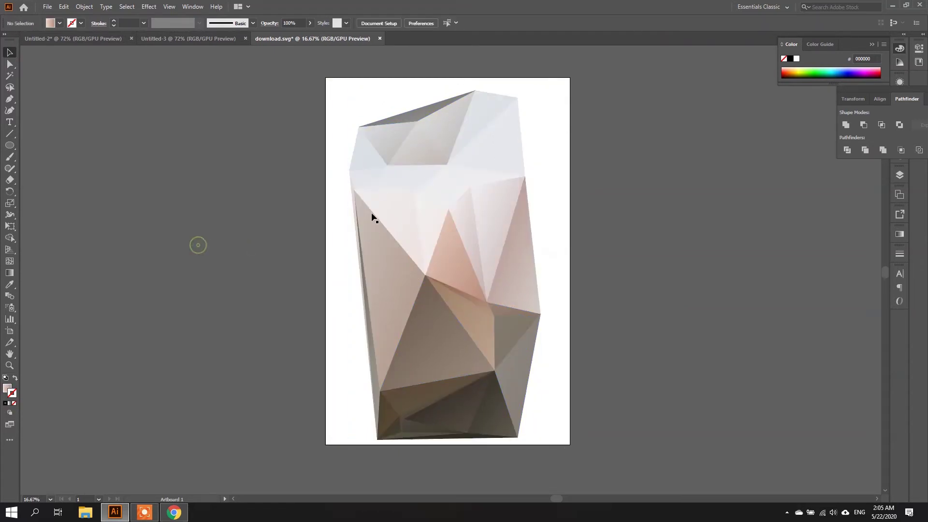
pyautogui.moveTo(345, 88); pyautogui.dragTo(555, 439)
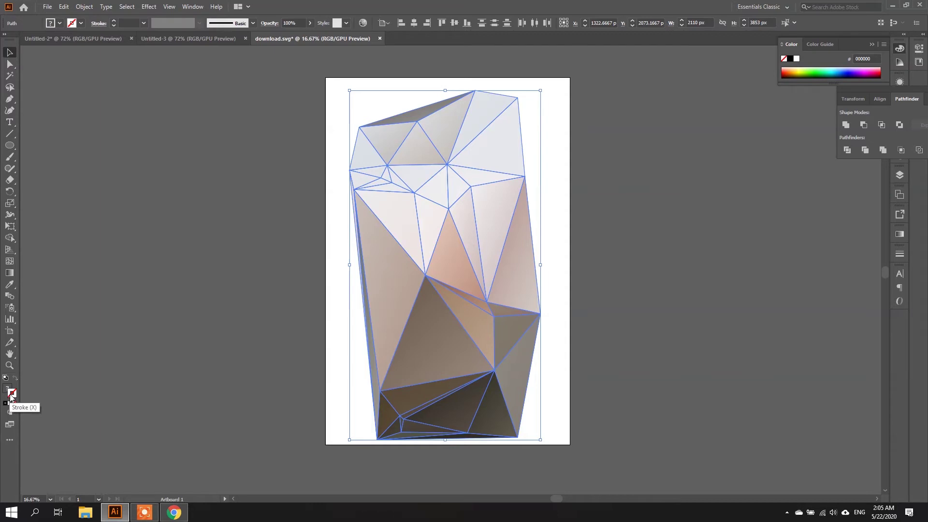
# Give the triangles a thin black stroke and reselect all of them.
pyautogui.click(115, 21)
pyautogui.click(245, 213)
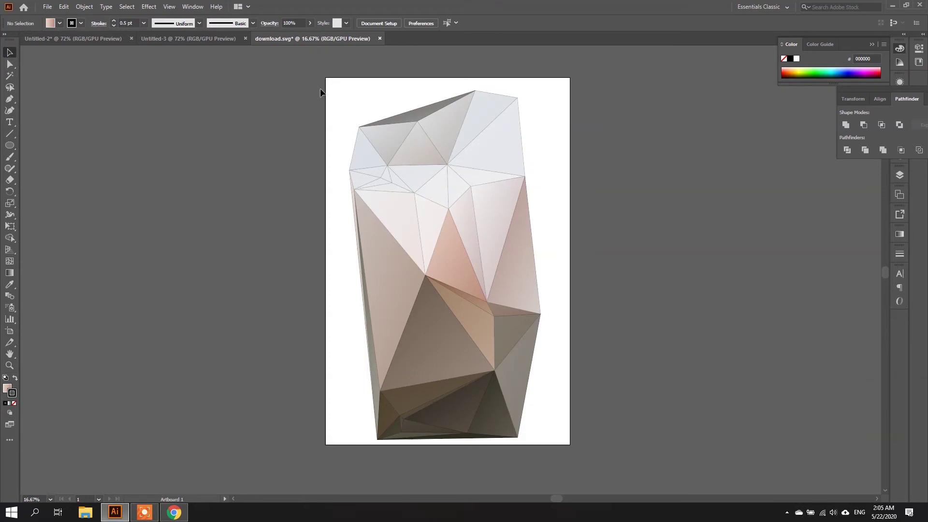
pyautogui.moveTo(336, 90); pyautogui.dragTo(555, 433)
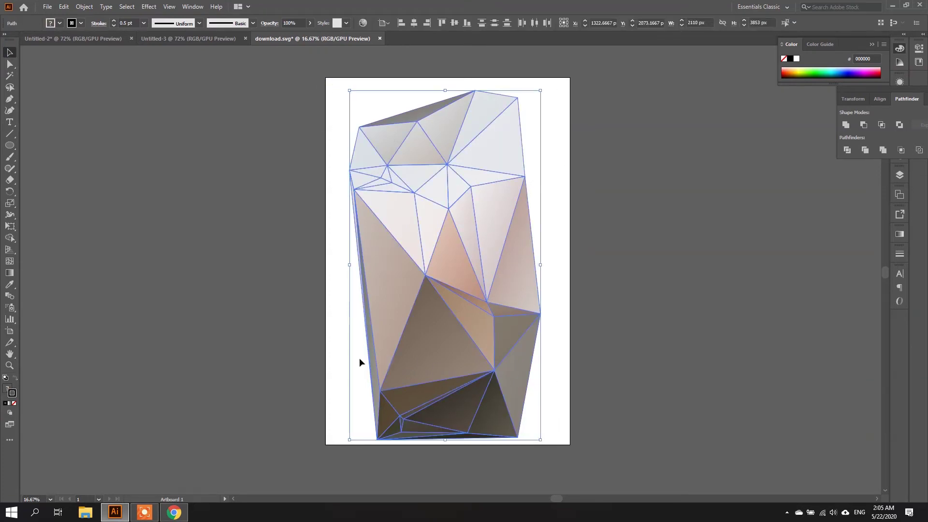
pyautogui.doubleClick(7, 388)
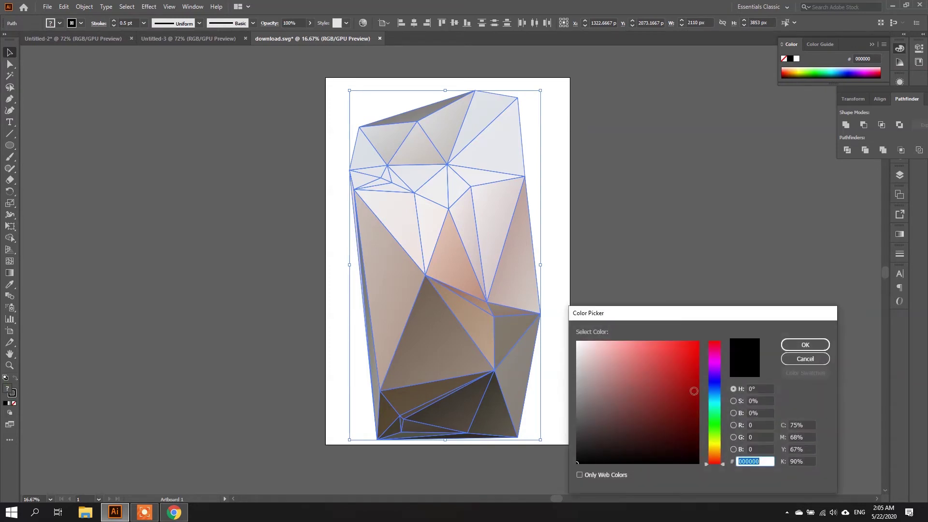
pyautogui.click(805, 359)
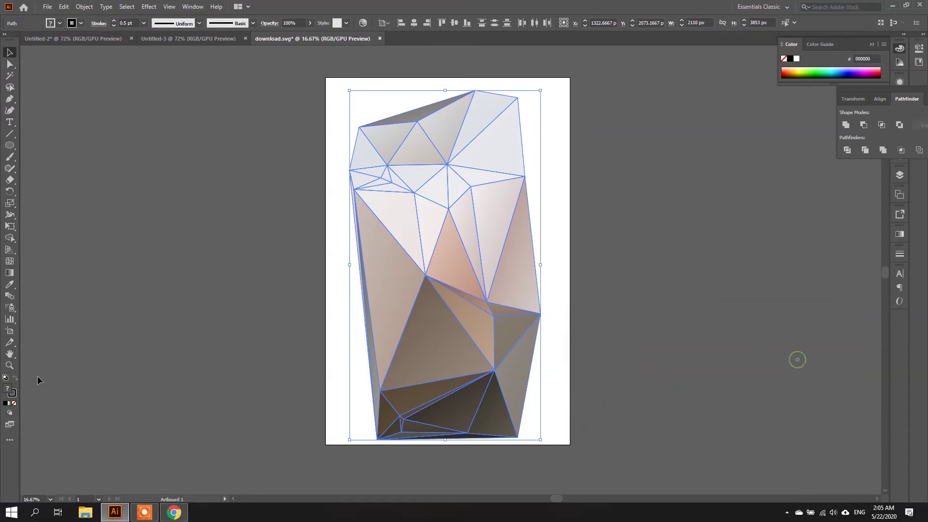
# Set the triangles' fill to None, leaving a black-outlined wireframe.
pyautogui.click(59, 23)
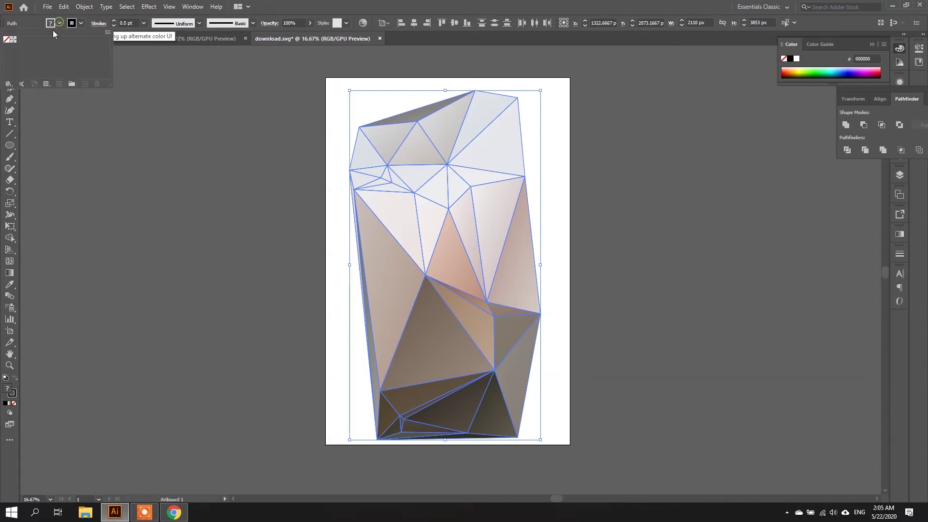
pyautogui.click(7, 39)
pyautogui.click(165, 239)
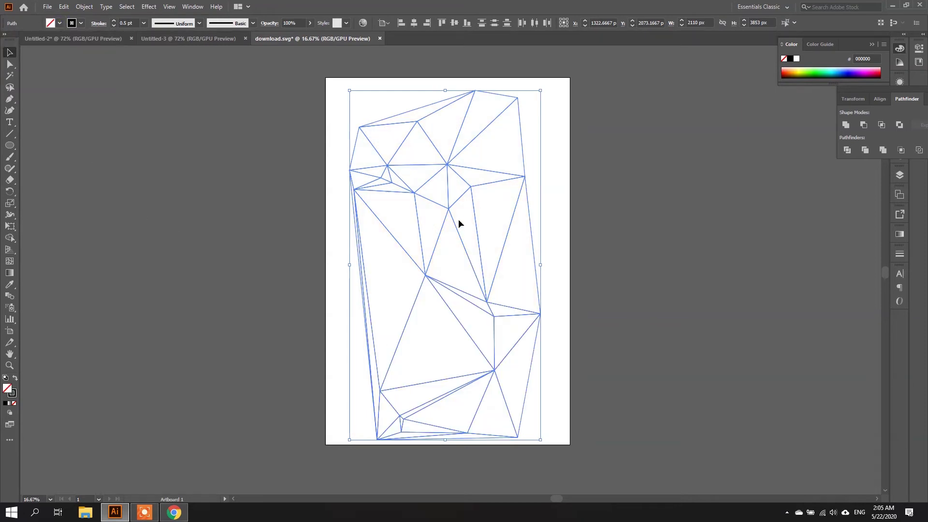
pyautogui.click(256, 201)
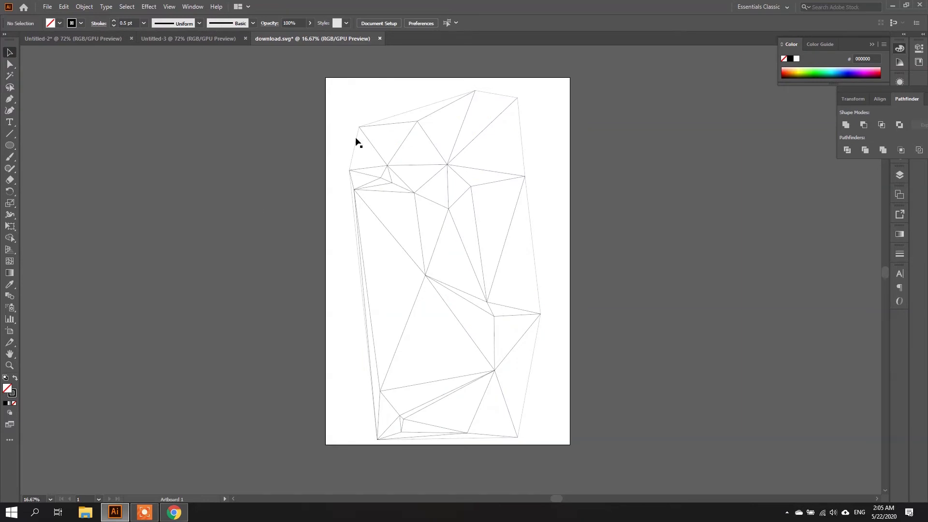
pyautogui.click(10, 145)
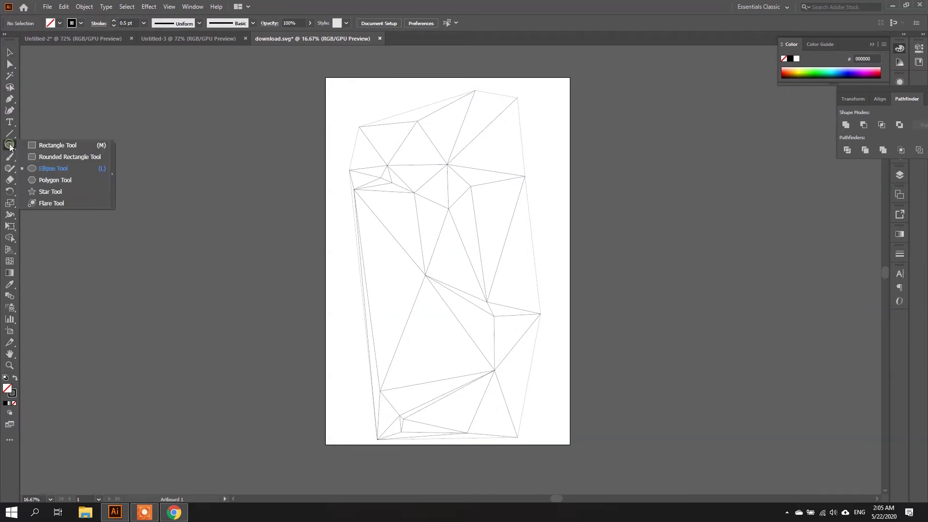
# Draw an artboard-sized rectangle, then delete the upper-left triangle in Untitled-1.
pyautogui.click(42, 144)
pyautogui.moveTo(326, 77); pyautogui.dragTo(570, 442)
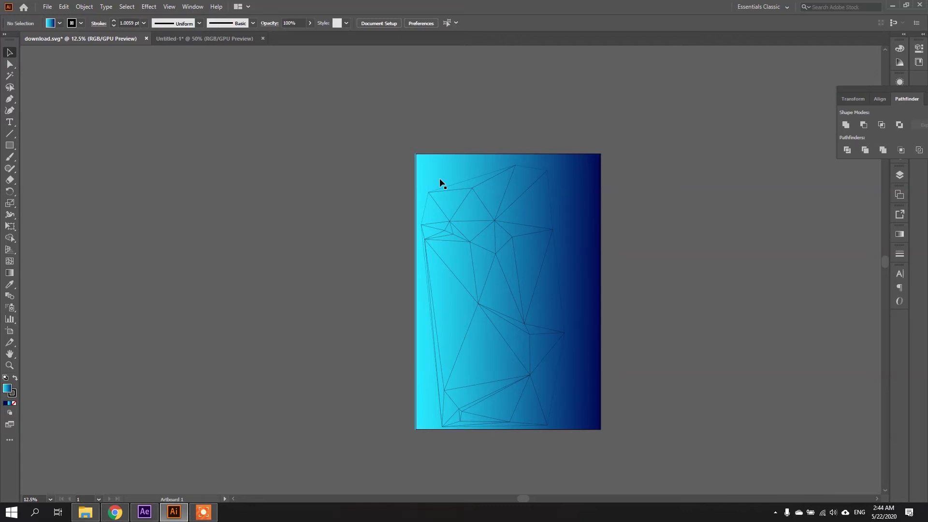
pyautogui.click(180, 41)
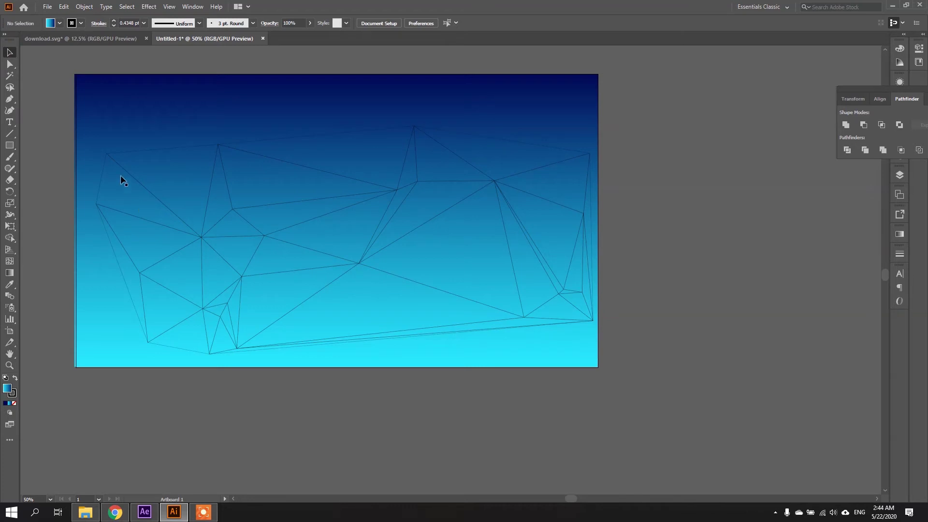
pyautogui.click(142, 186)
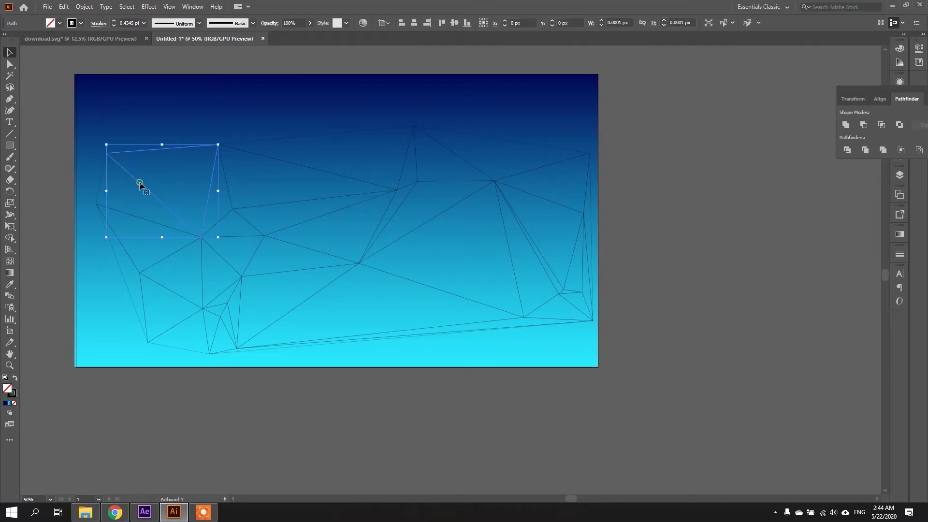
pyautogui.press('Delete')
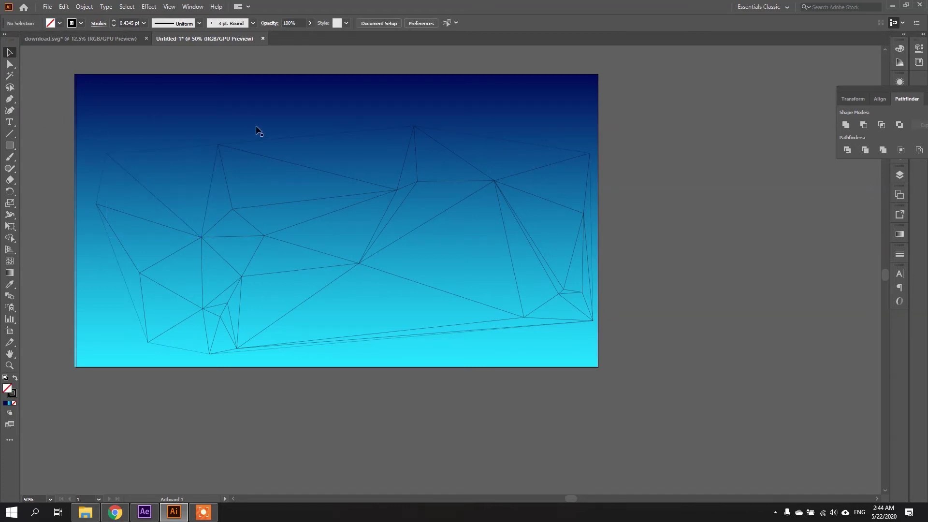
# Lock the gradient <Rectangle> background in the Layers panel and marquee-select the wireframe.
pyautogui.click(284, 121)
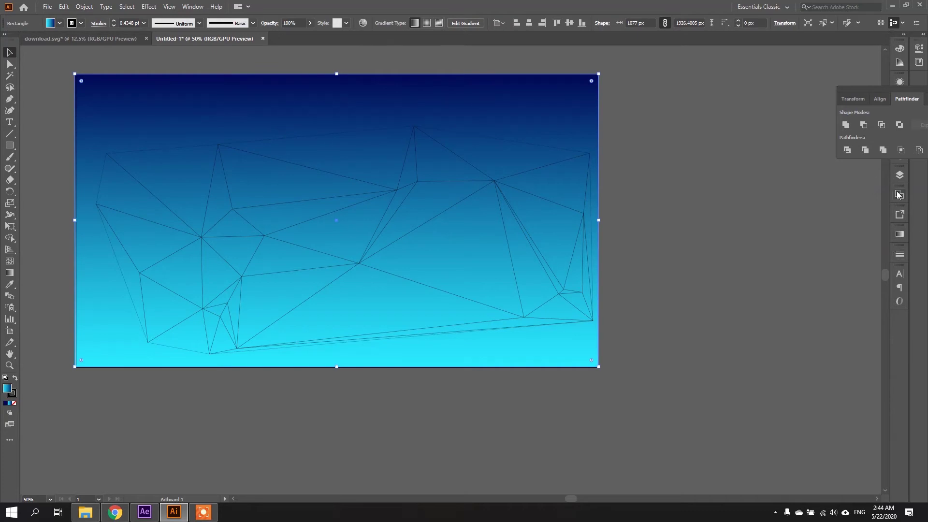
pyautogui.click(900, 175)
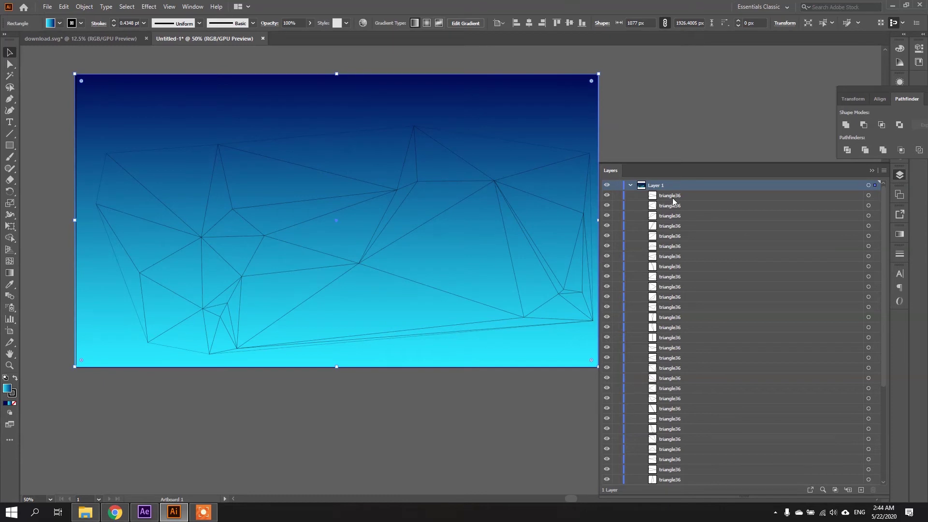
pyautogui.scroll(-10, 673, 363)
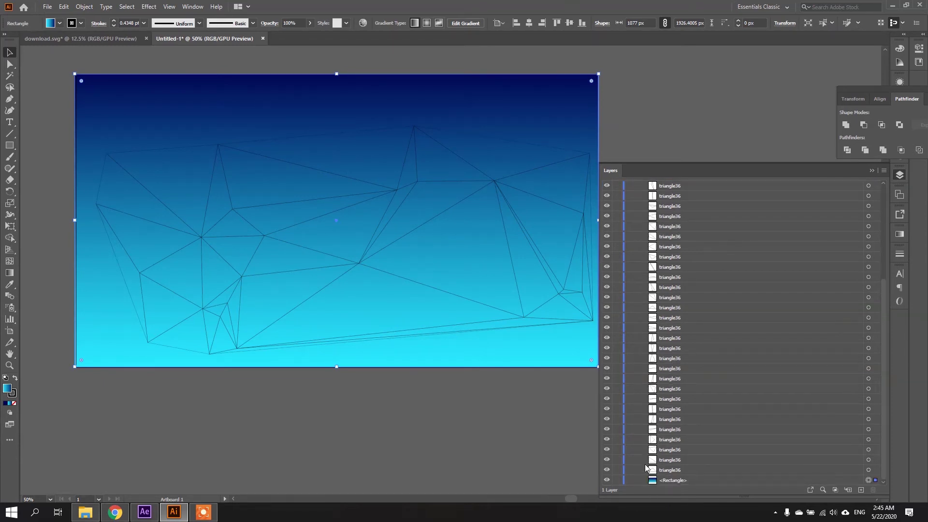
pyautogui.click(616, 480)
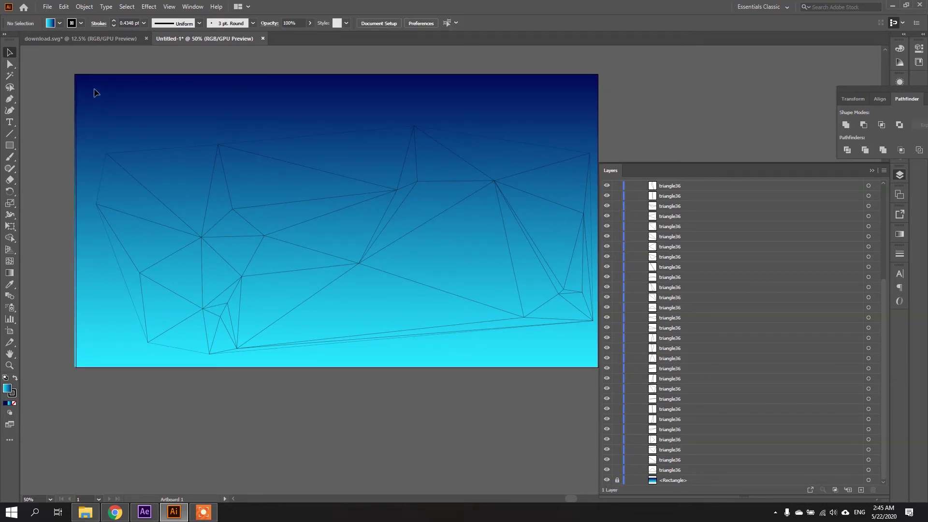
pyautogui.moveTo(97, 110); pyautogui.dragTo(598, 353)
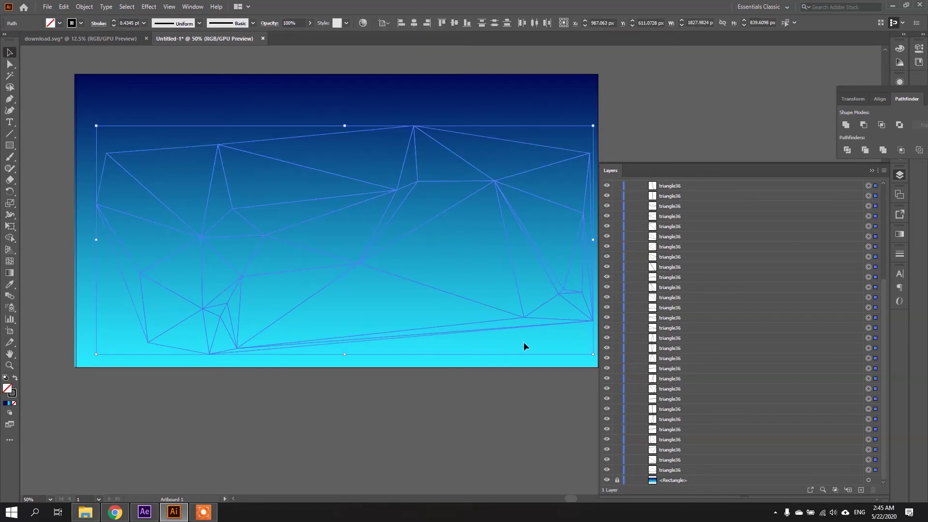
# Change the wireframe stroke to white, then light grey, and deselect everything.
pyautogui.click(73, 24)
pyautogui.click(22, 39)
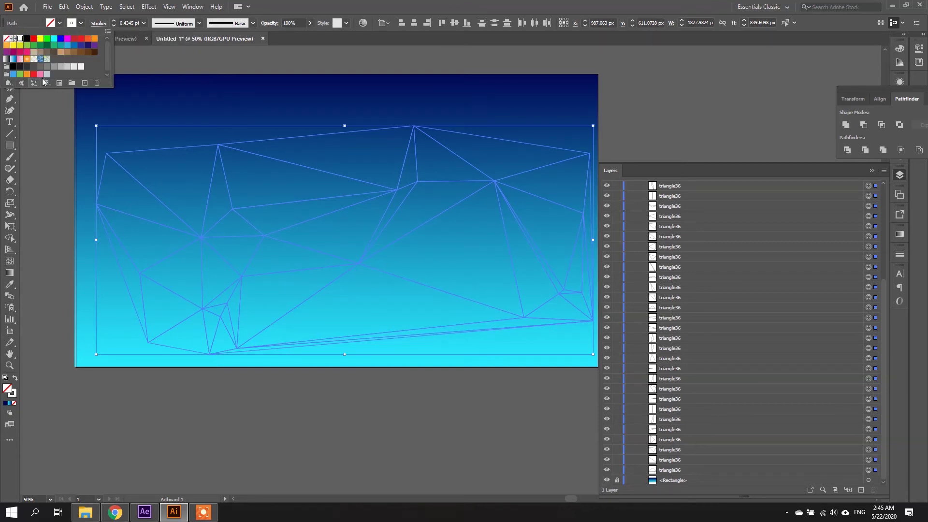
pyautogui.click(81, 67)
pyautogui.click(39, 196)
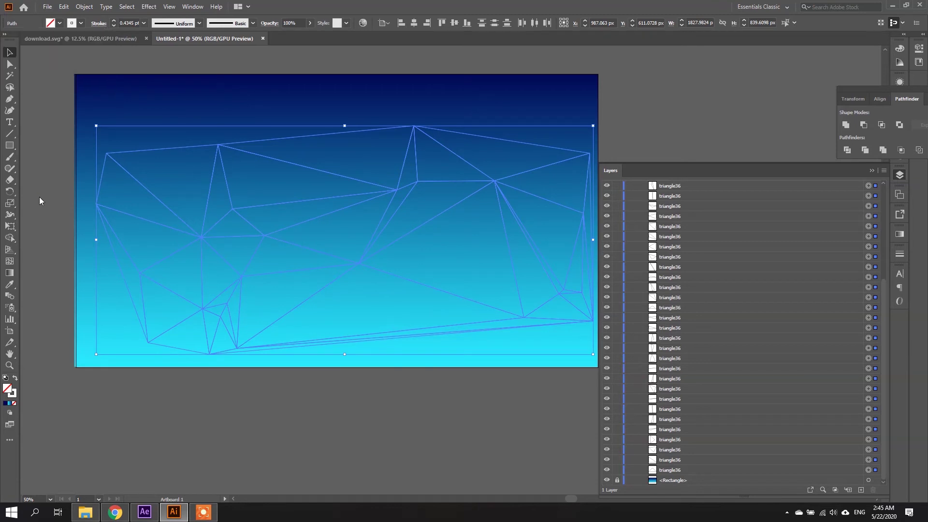
pyautogui.click(111, 153)
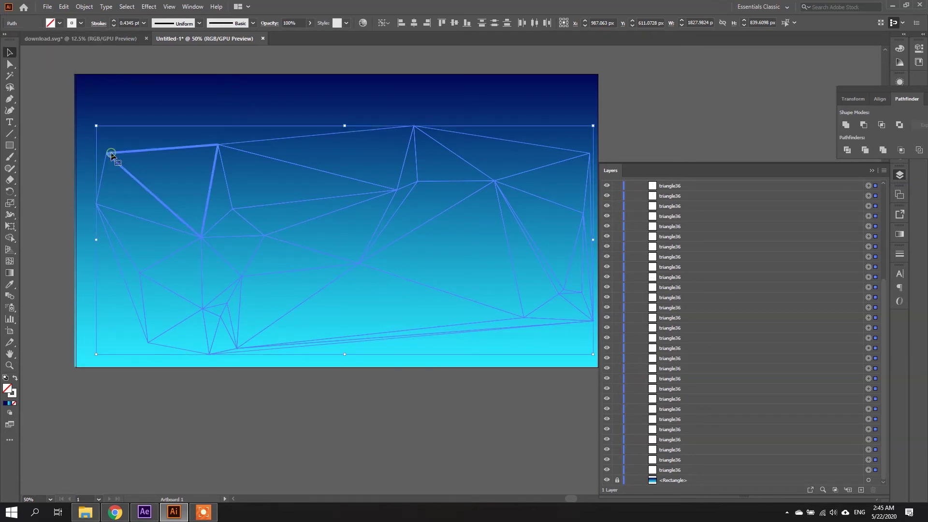
pyautogui.click(47, 156)
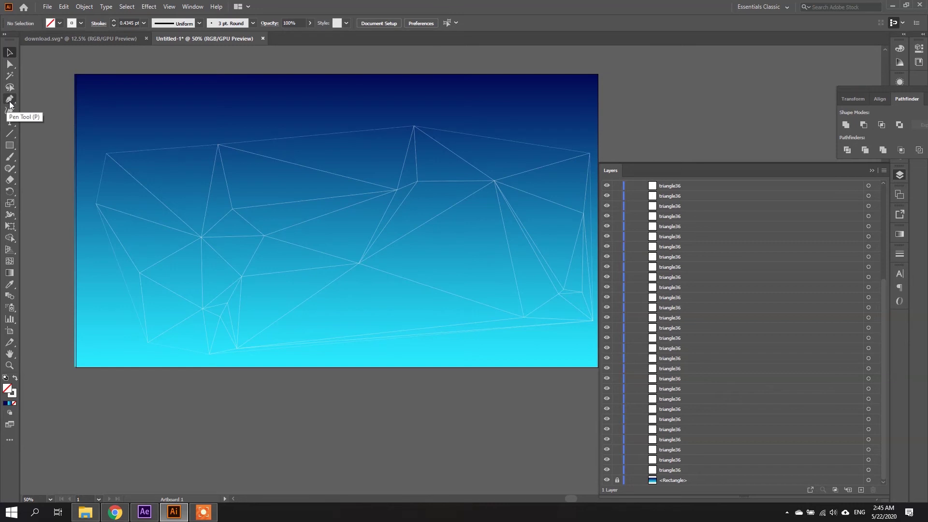
# Draw a small circle near the artboard's top-left with the Ellipse Tool.
pyautogui.click(10, 145)
pyautogui.rightClick(10, 146)
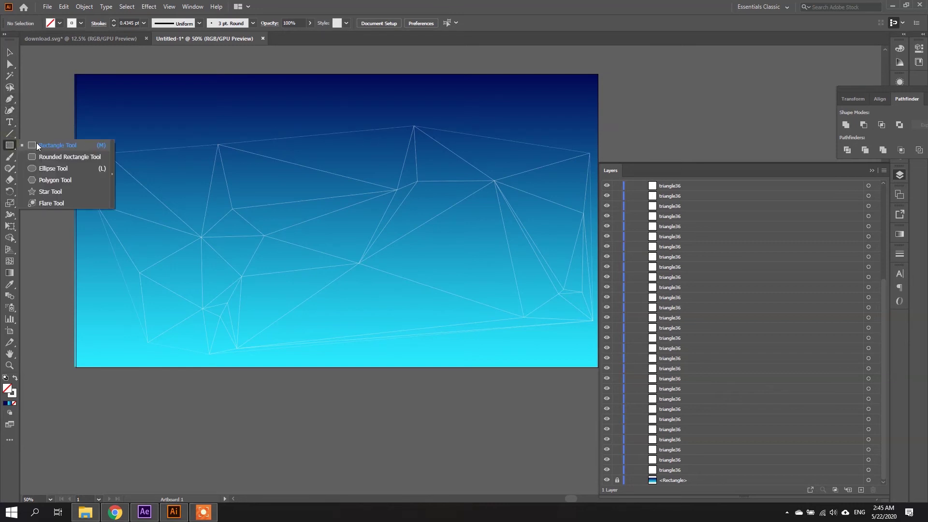
pyautogui.click(43, 169)
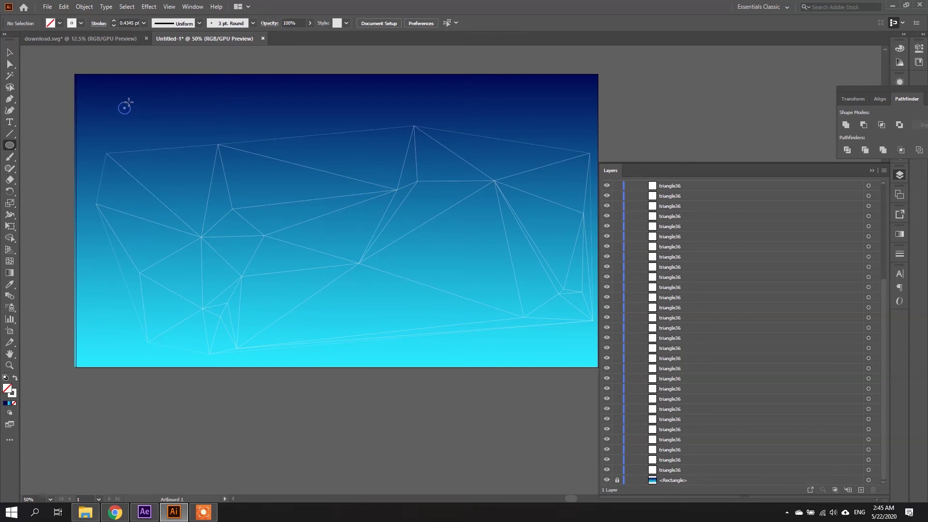
pyautogui.moveTo(118, 101); pyautogui.dragTo(131, 115)
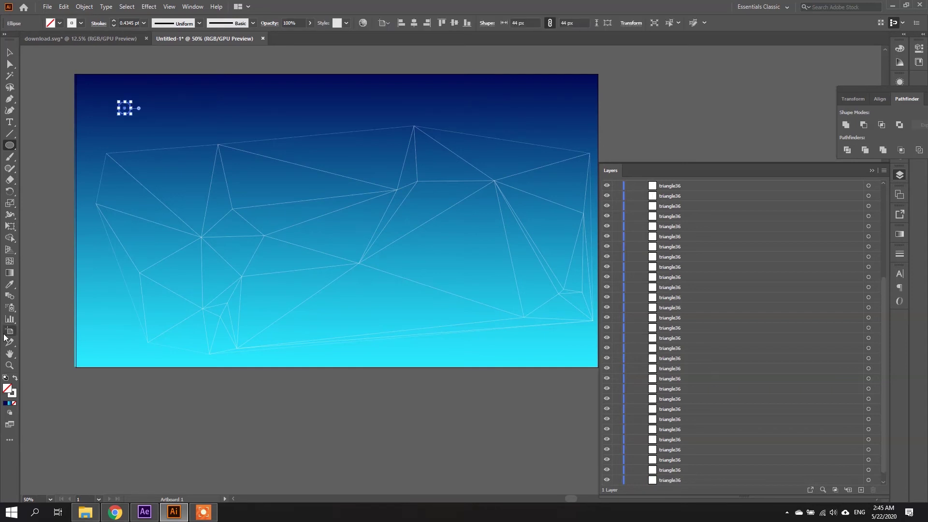
# Give the circle an F2F2F2 fill and no stroke, then select it with the wireframe.
pyautogui.doubleClick(8, 387)
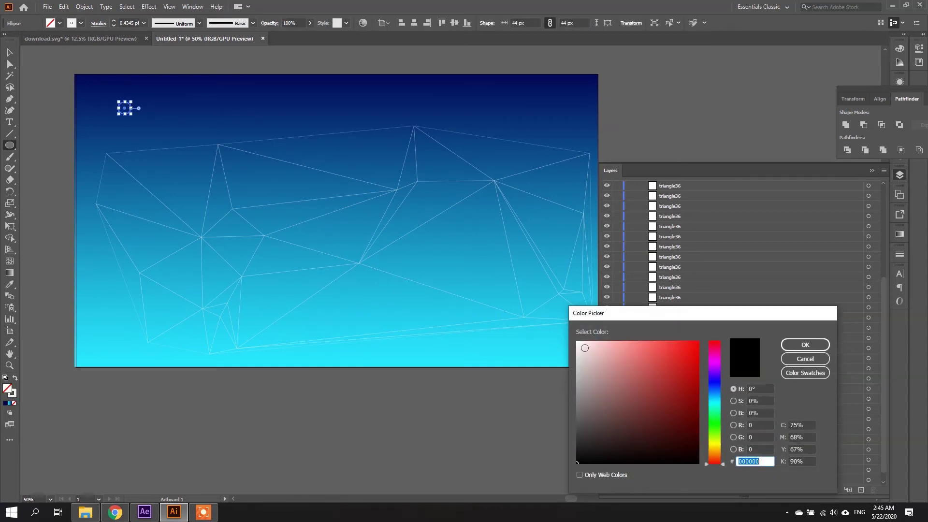
pyautogui.click(582, 346)
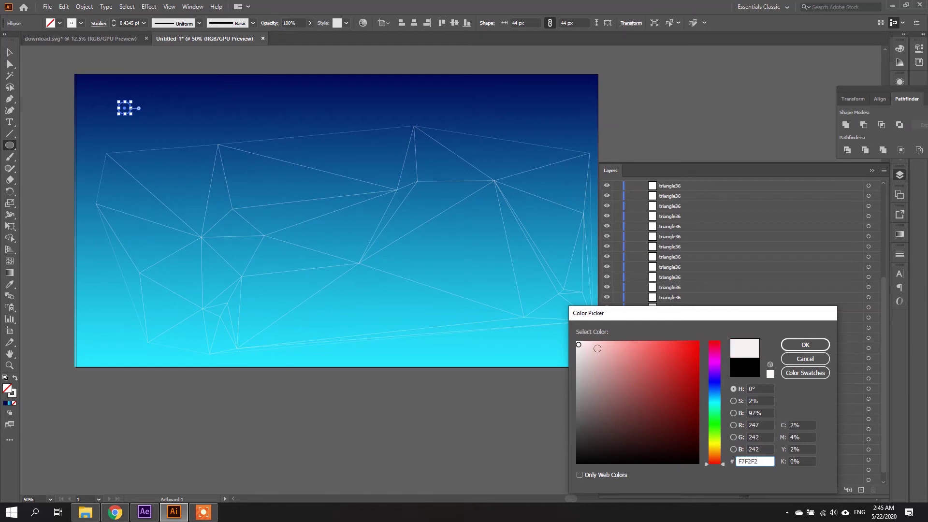
pyautogui.click(806, 345)
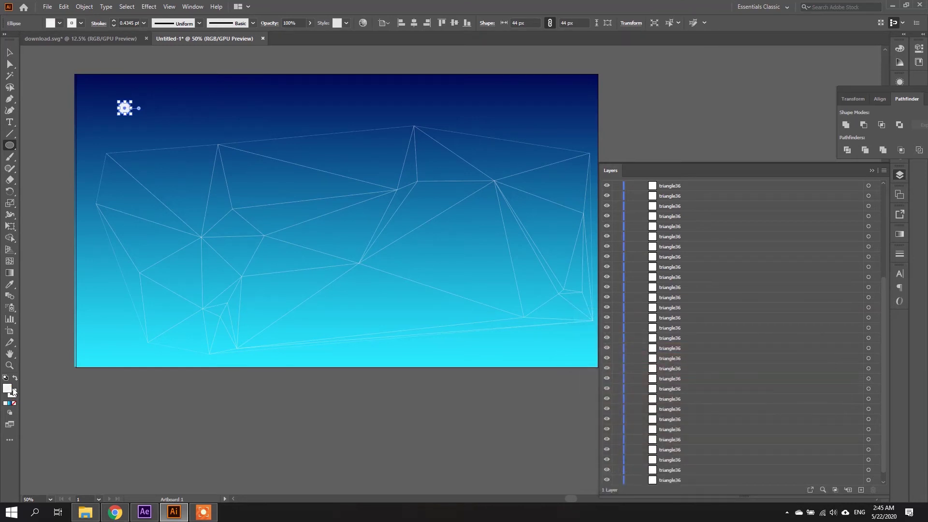
pyautogui.click(15, 396)
pyautogui.click(15, 403)
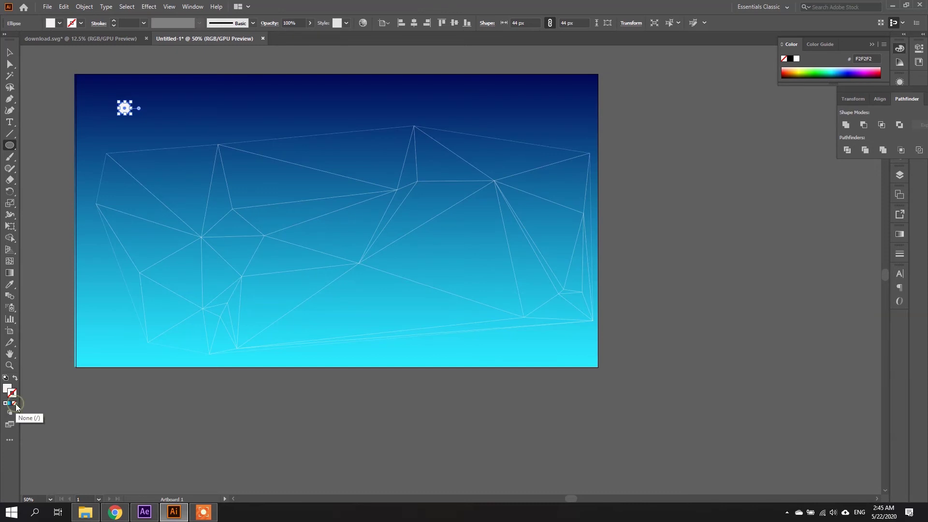
pyautogui.hotkey('ctrl', 'shift', 'a')
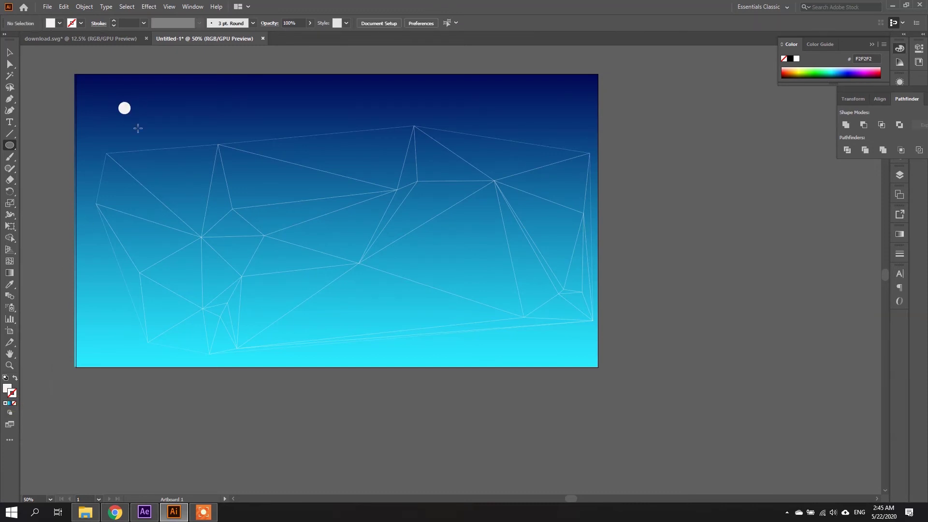
pyautogui.moveTo(86, 83); pyautogui.dragTo(506, 334)
pyautogui.moveTo(592, 338); pyautogui.dragTo(593, 340)
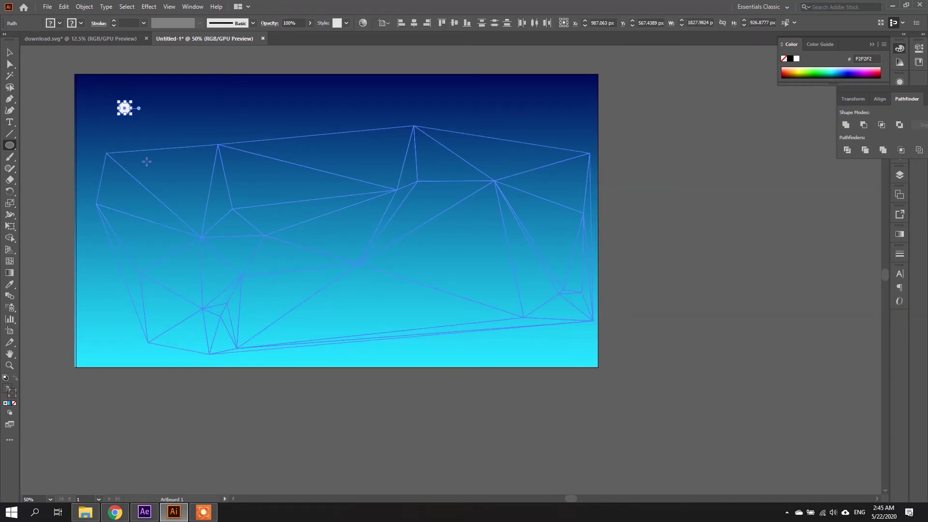
# Run Dup At Selected Anchors to copy the circle onto every vertex, then delete the original.
pyautogui.click(41, 7)
pyautogui.moveTo(67, 213)
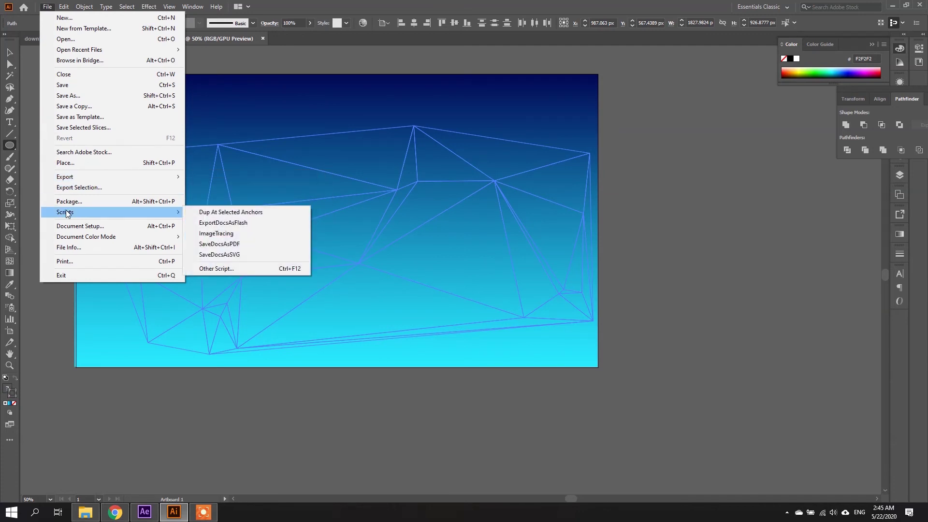
pyautogui.click(210, 213)
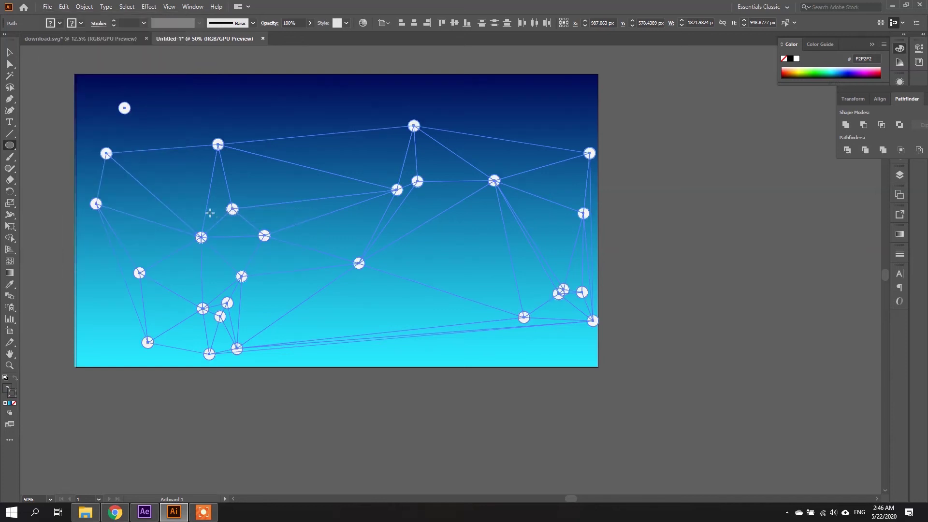
pyautogui.keyDown('ctrl'); pyautogui.click(170, 426); pyautogui.keyUp('ctrl')
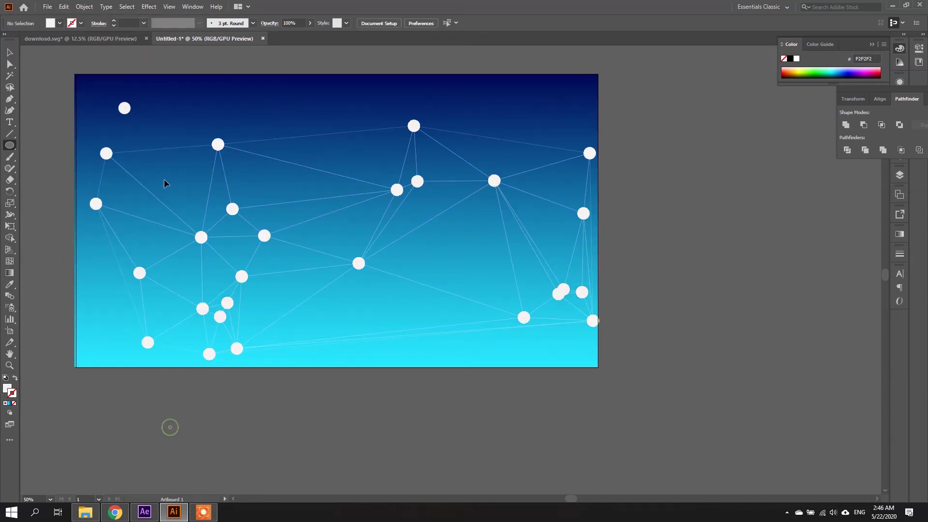
pyautogui.keyDown('ctrl'); pyautogui.click(124, 108); pyautogui.keyUp('ctrl')
pyautogui.press('Delete')
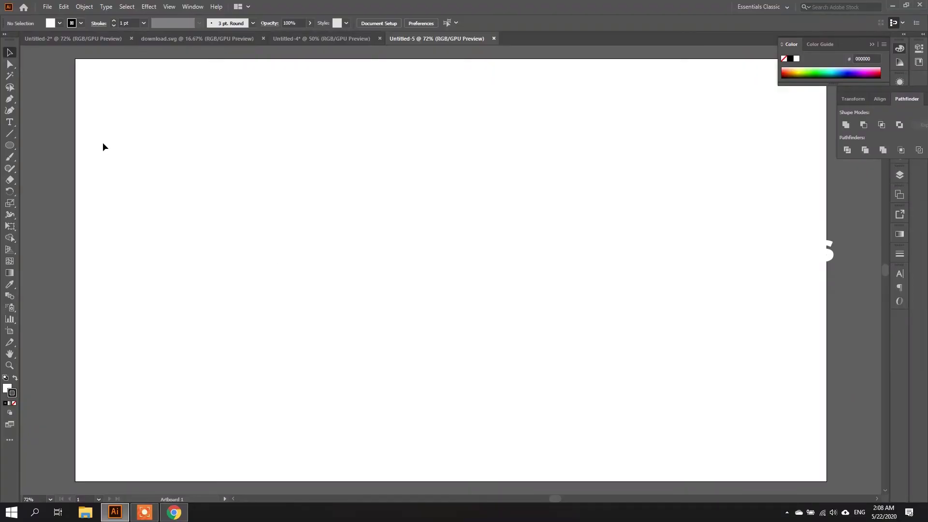
# Select the Polygon Tool and check its radius and side-count settings.
pyautogui.click(10, 145)
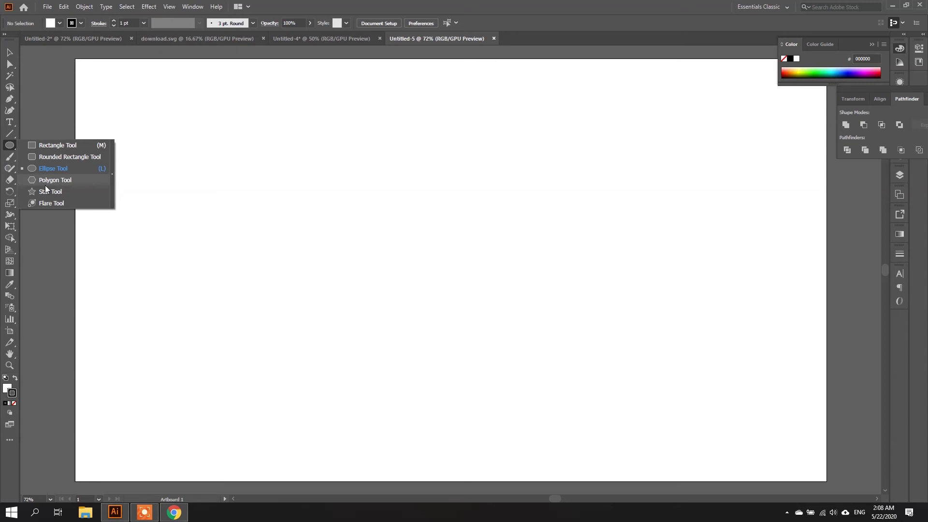
pyautogui.click(44, 185)
pyautogui.click(270, 337)
pyautogui.click(478, 275)
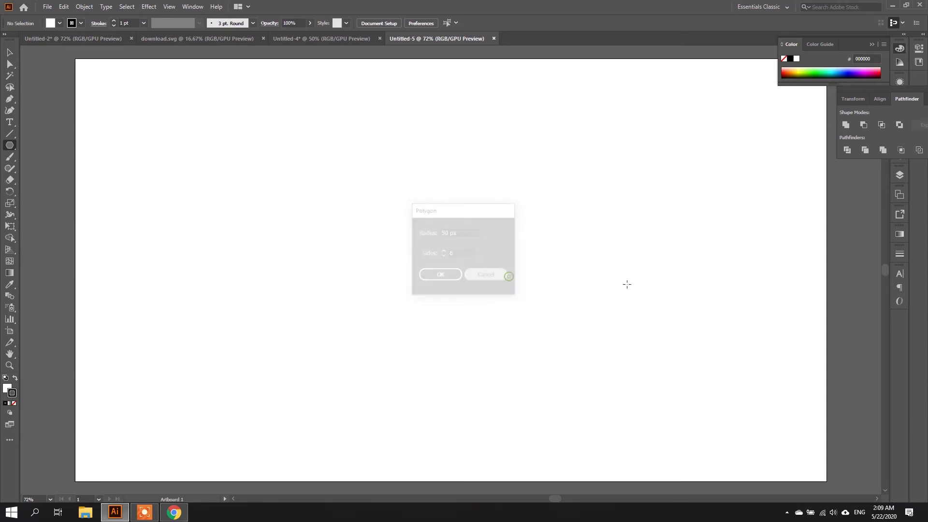
# Add Layer 2 and draw a large hexagon on the artboard's left half.
pyautogui.click(899, 176)
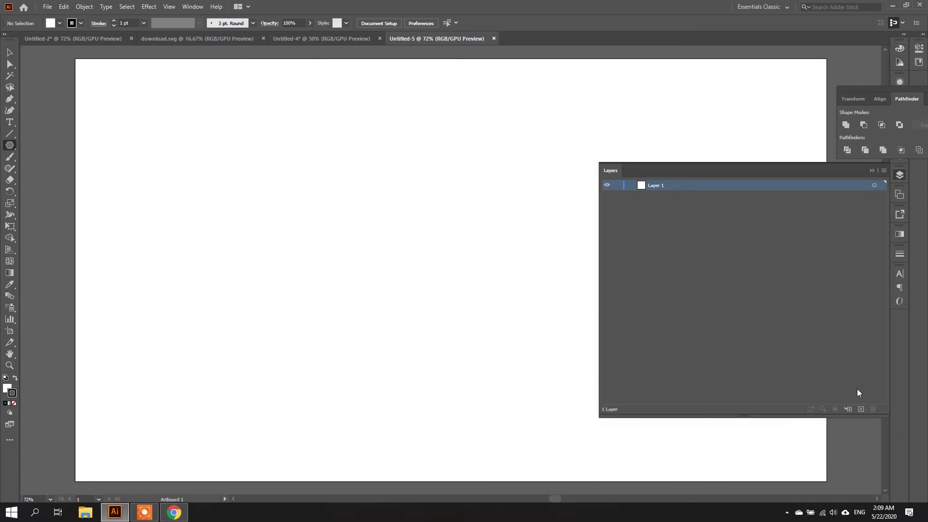
pyautogui.click(860, 409)
pyautogui.moveTo(198, 139); pyautogui.dragTo(259, 210)
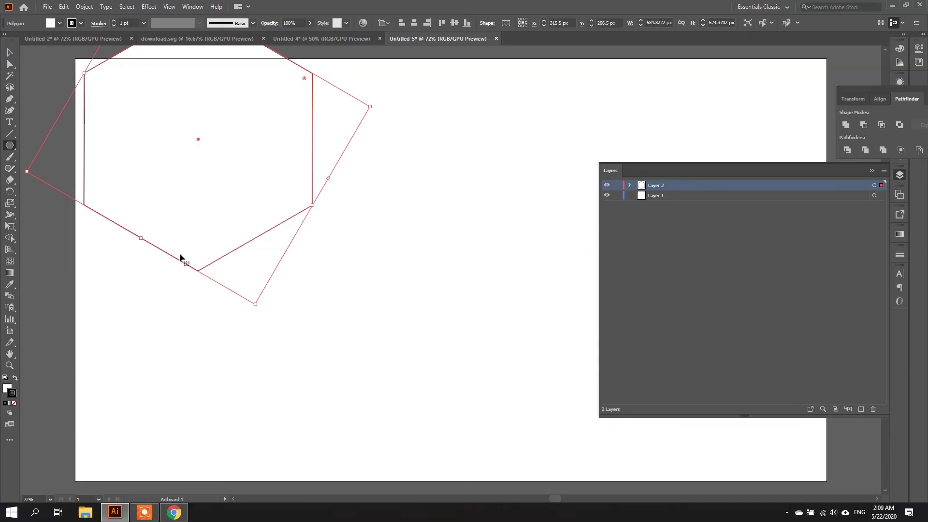
pyautogui.moveTo(164, 256); pyautogui.dragTo(267, 367)
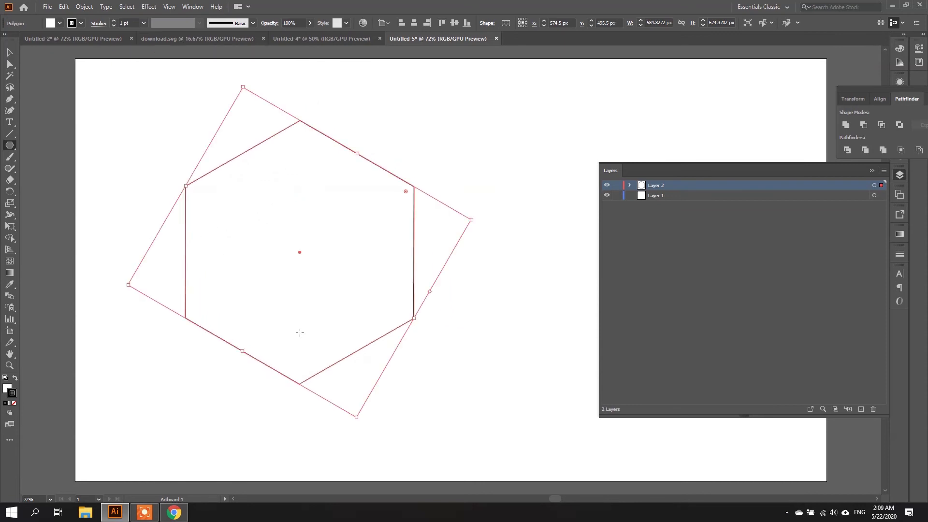
pyautogui.click(51, 190)
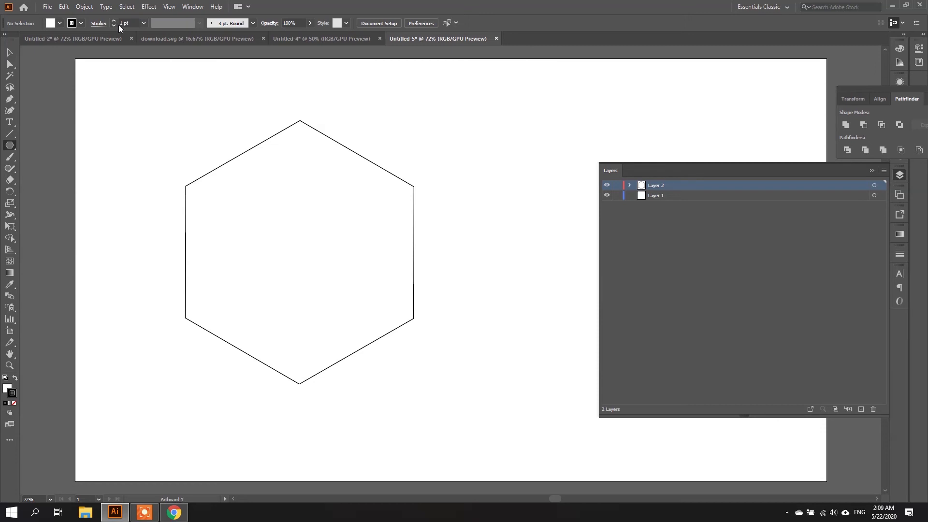
# Draw two crossing diagonal lines through the hexagon's corners with the Pen tool.
pyautogui.click(9, 99)
pyautogui.click(186, 187)
pyautogui.click(414, 319)
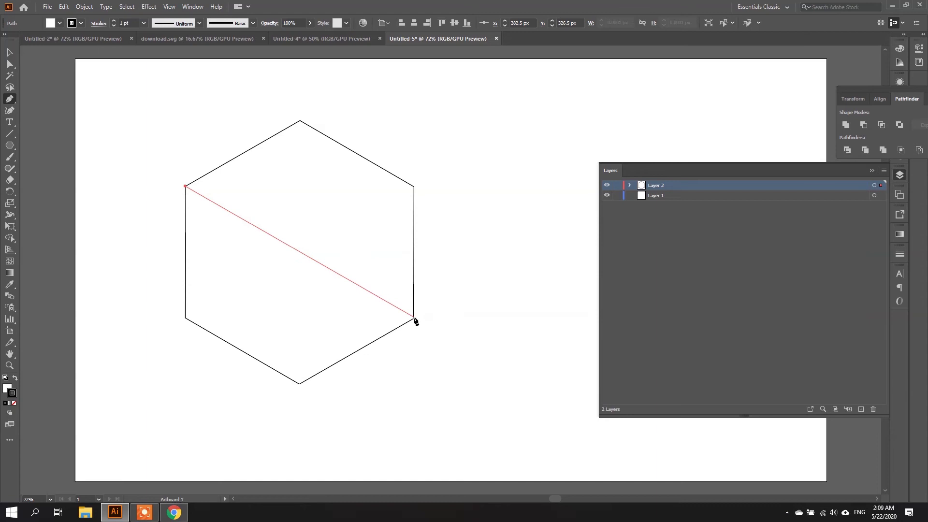
pyautogui.click(413, 319)
pyautogui.press('Escape')
pyautogui.click(413, 187)
pyautogui.click(186, 319)
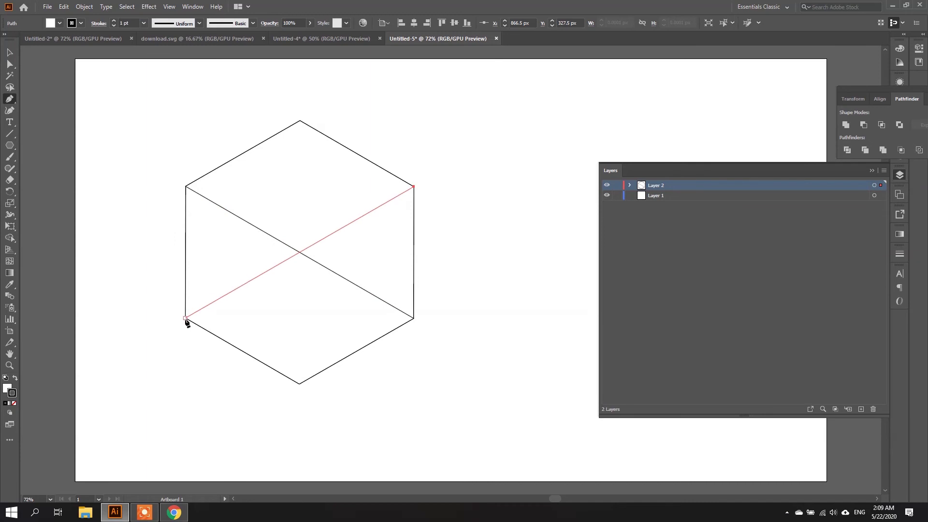
pyautogui.click(185, 318)
pyautogui.press('Escape')
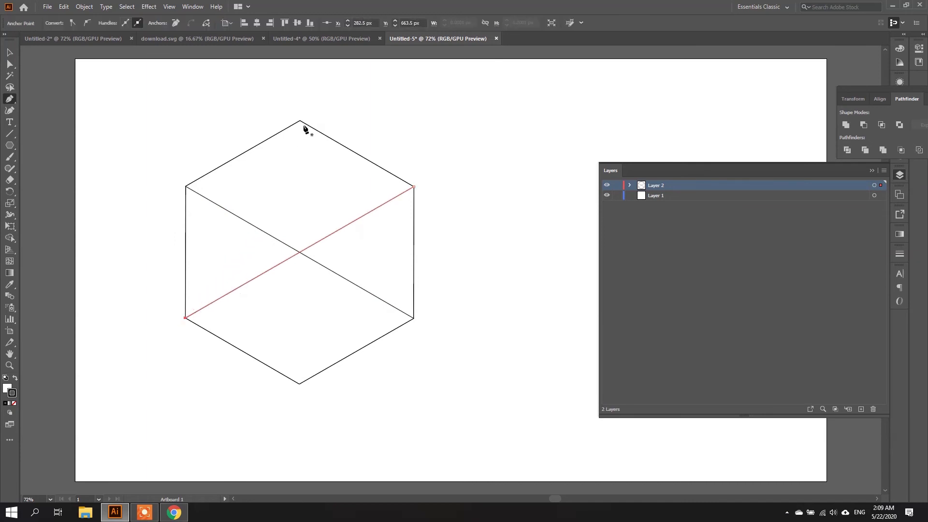
# Add a vertical top-to-bottom line, then Pathfinder Divide the hexagon into six triangles.
pyautogui.click(300, 121)
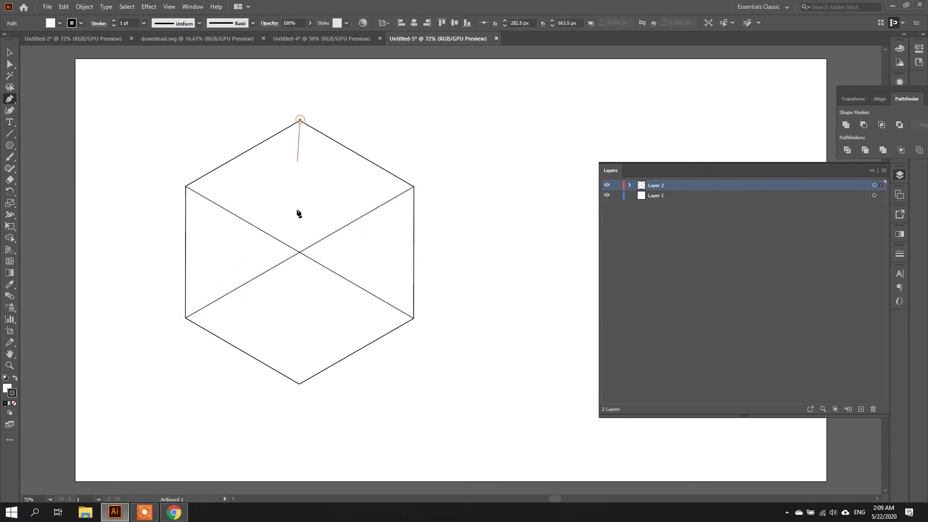
pyautogui.click(299, 384)
pyautogui.click(299, 384)
pyautogui.moveTo(298, 384); pyautogui.dragTo(299, 384)
pyautogui.click(299, 384)
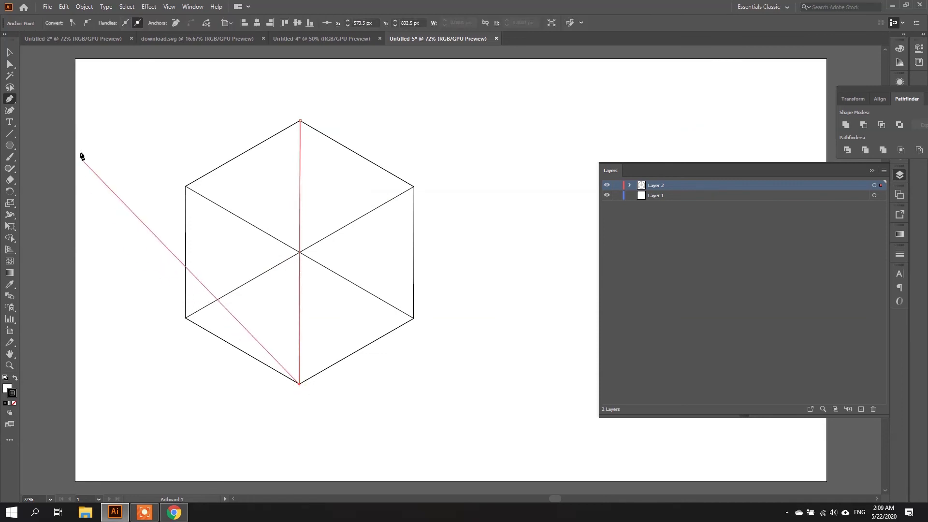
pyautogui.click(7, 51)
pyautogui.moveTo(145, 85); pyautogui.dragTo(451, 407)
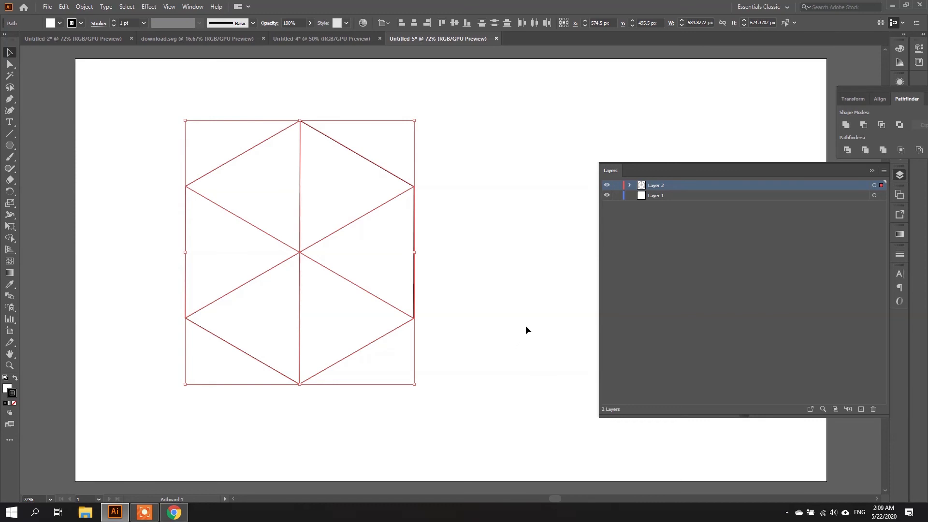
pyautogui.click(847, 150)
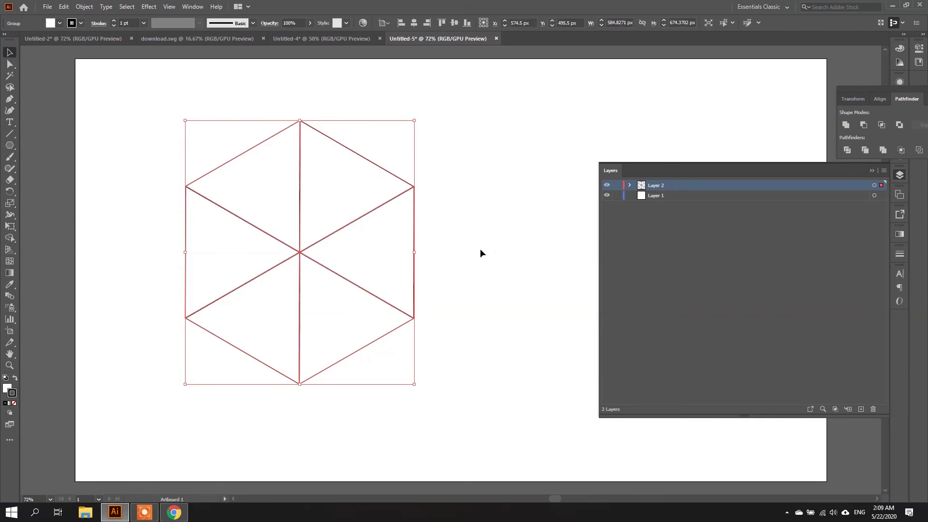
pyautogui.click(471, 186)
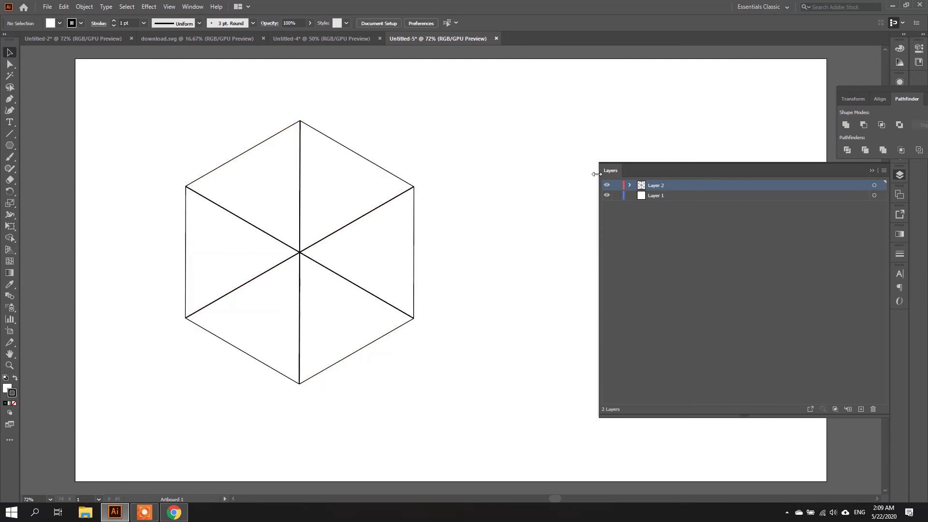
# Alt-drag a copy of the divided hexagon to sit beside the original, sharing its edge.
pyautogui.click(871, 170)
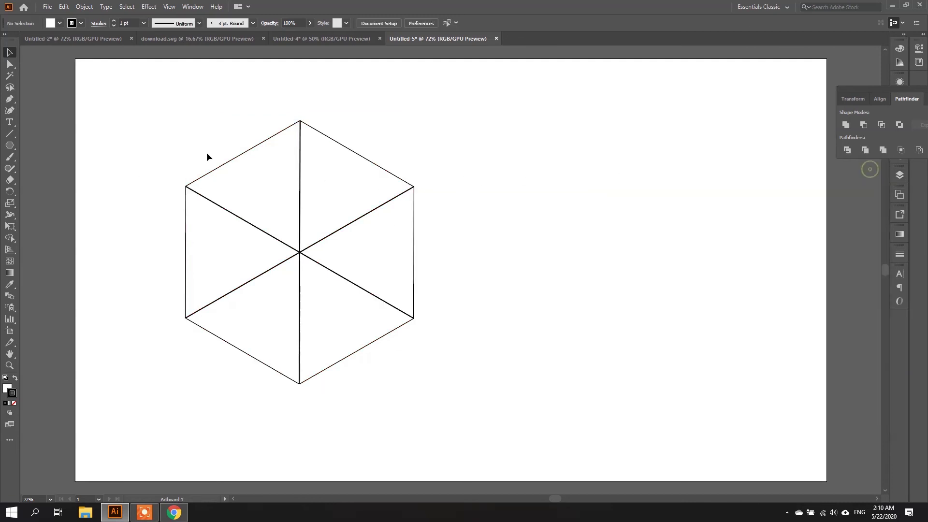
pyautogui.moveTo(114, 100); pyautogui.dragTo(437, 411)
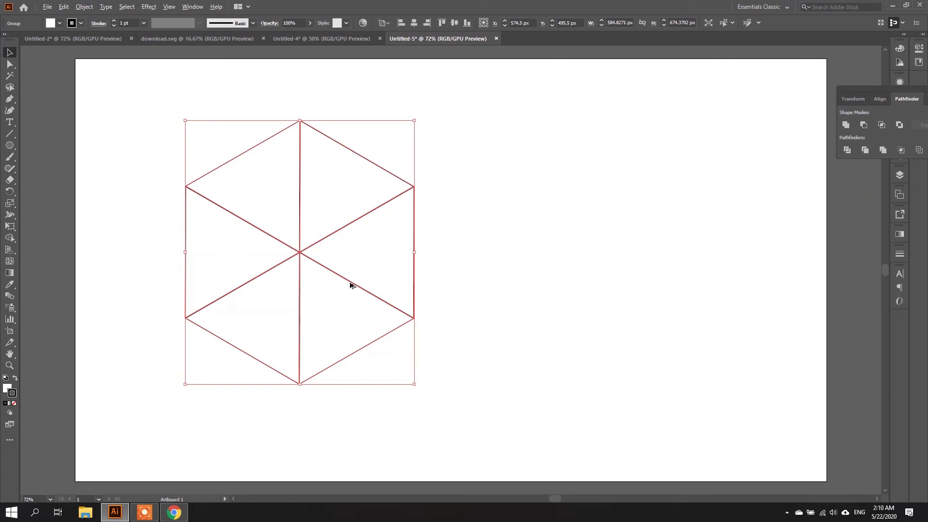
pyautogui.moveTo(350, 284); pyautogui.dragTo(579, 288)
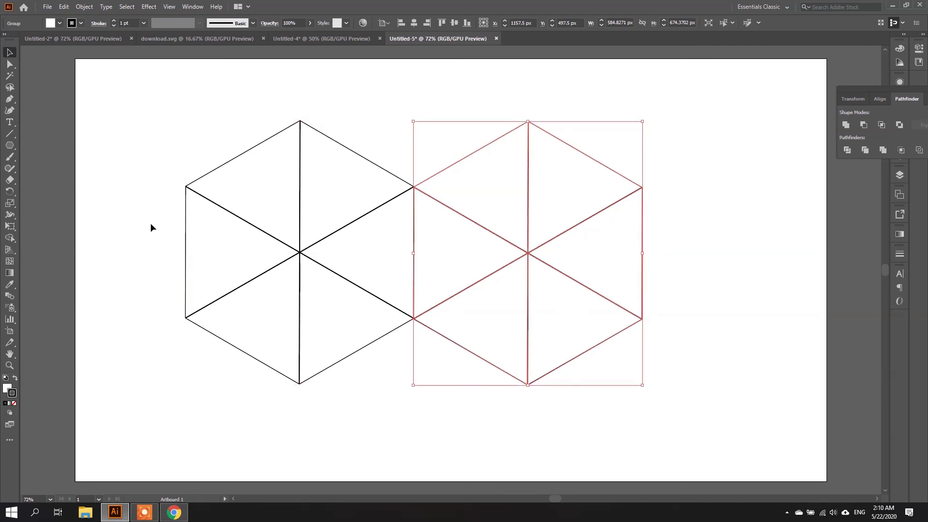
pyautogui.click(120, 144)
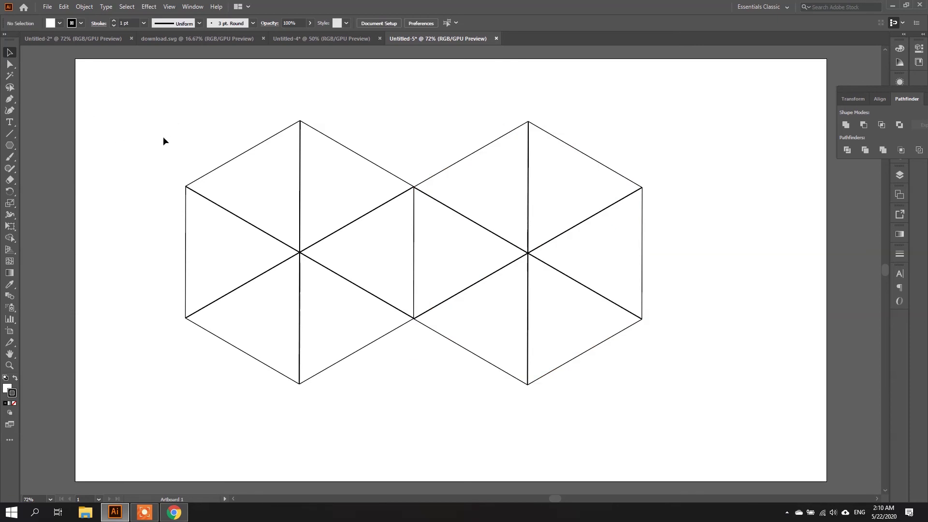
# Draw a small 37 px circle above the hexagons at the top left.
pyautogui.moveTo(162, 103); pyautogui.dragTo(678, 420)
pyautogui.click(384, 439)
pyautogui.moveTo(11, 148); pyautogui.dragTo(40, 171)
pyautogui.moveTo(133, 120); pyautogui.dragTo(151, 103)
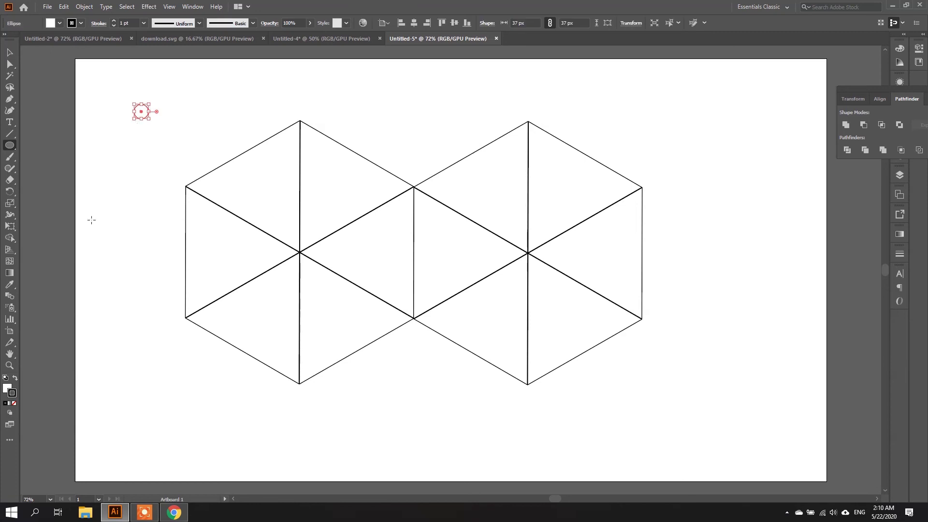
# Fill the small circle with bright red F72F14 using the Color Picker.
pyautogui.click(6, 387)
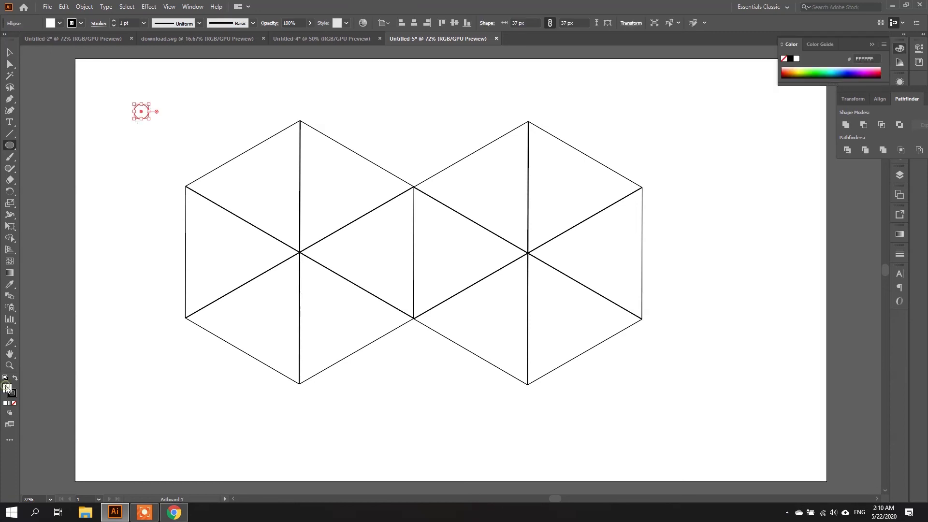
pyautogui.doubleClick(6, 387)
pyautogui.click(718, 436)
pyautogui.moveTo(718, 436); pyautogui.dragTo(715, 462)
pyautogui.moveTo(694, 399); pyautogui.dragTo(689, 345)
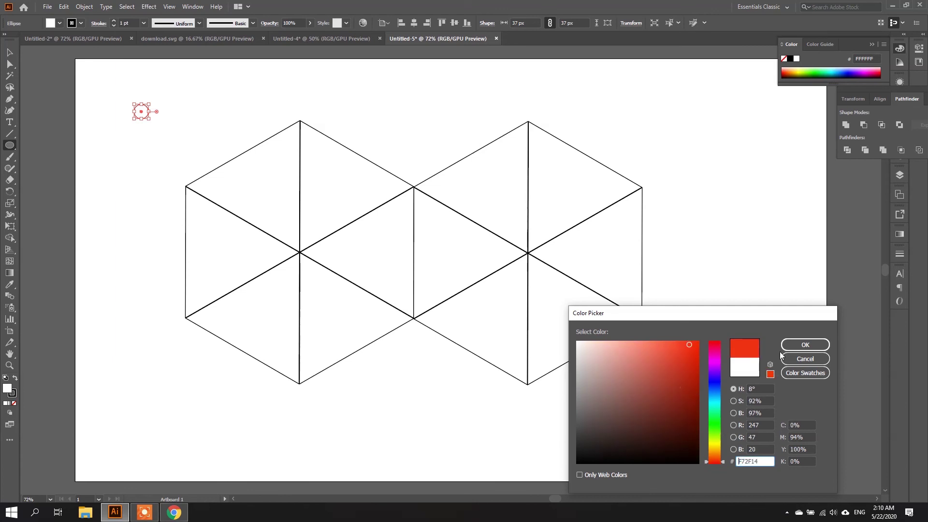
pyautogui.click(820, 348)
# Set the circle's stroke to None, then select the circle together with all hexagon lines.
pyautogui.click(15, 395)
pyautogui.click(15, 404)
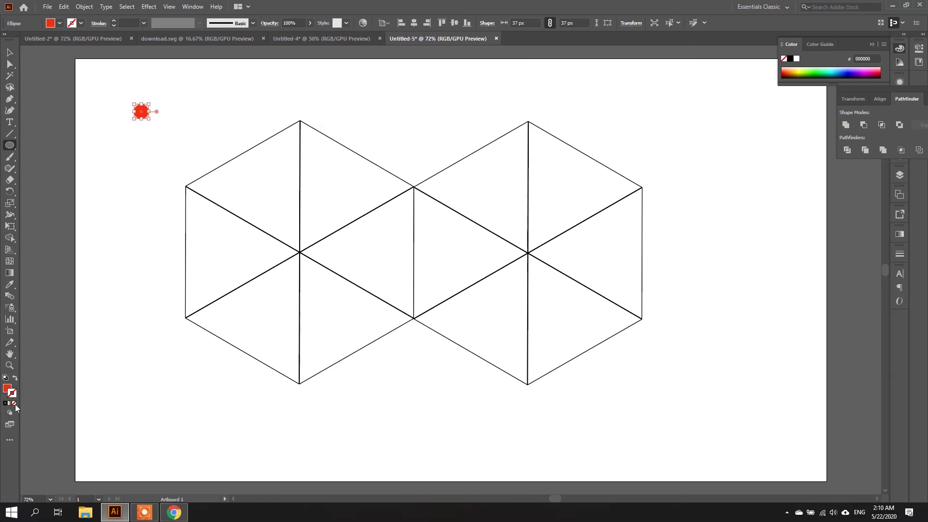
pyautogui.hotkey('ctrl', 'shift', 'a')
pyautogui.moveTo(102, 65); pyautogui.dragTo(695, 442)
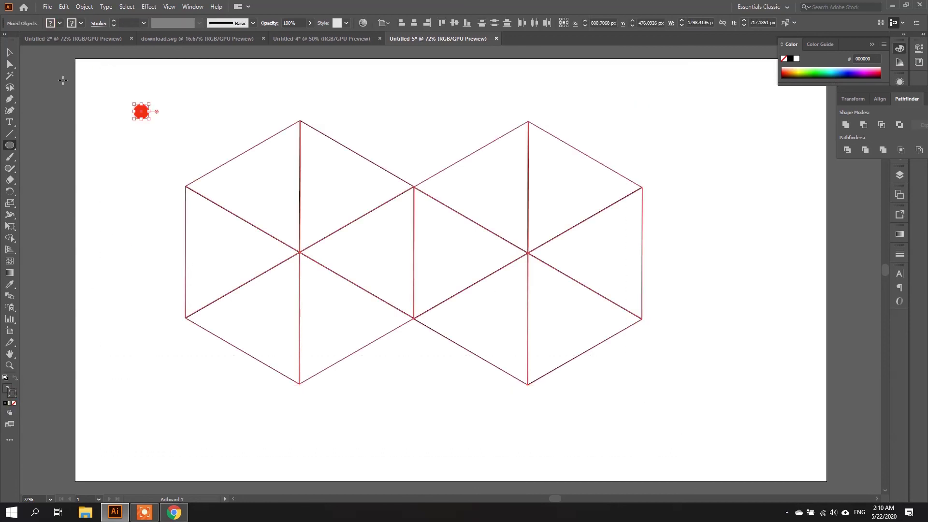
# Run the Dup At Selected Anchors script to copy the circle onto every hexagon vertex.
pyautogui.click(47, 7)
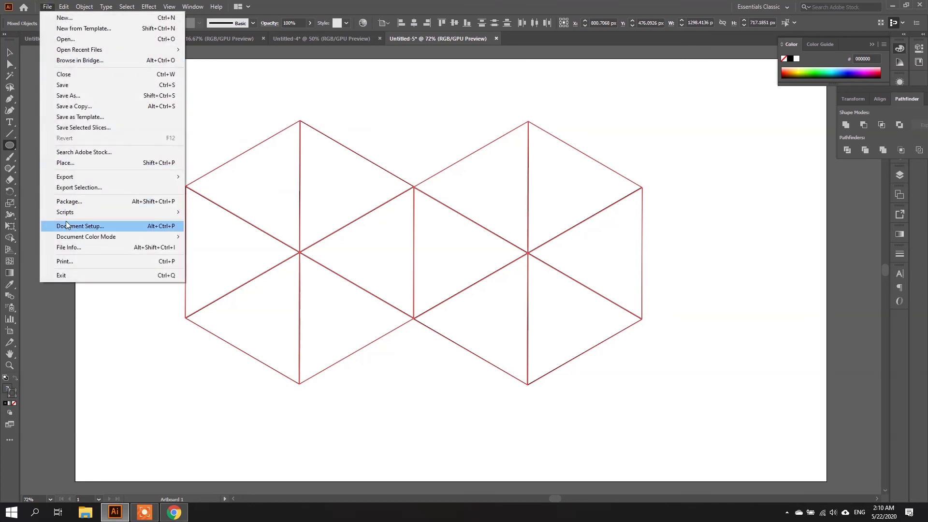
pyautogui.moveTo(66, 211)
pyautogui.click(206, 212)
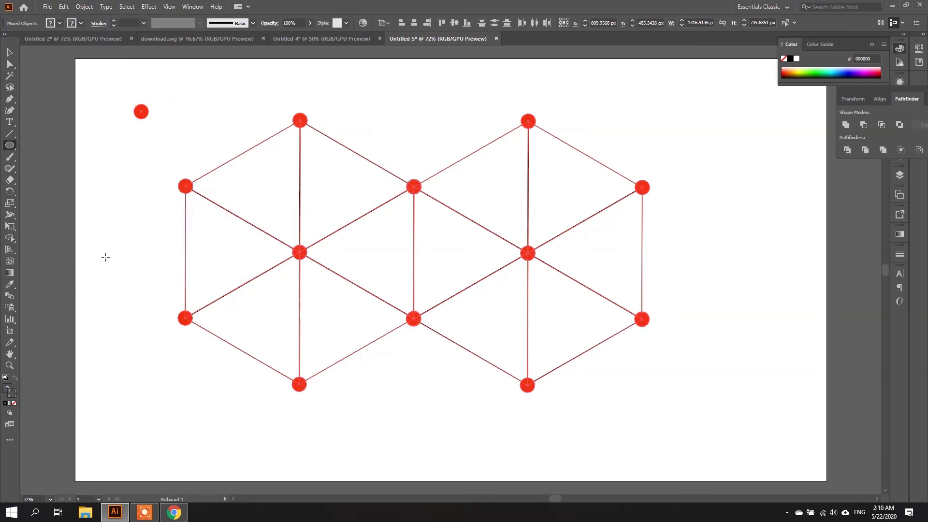
# Delete the original loose red circle at the top left.
pyautogui.keyDown('ctrl'); pyautogui.click(65, 218); pyautogui.keyUp('ctrl')
pyautogui.keyDown('ctrl'); pyautogui.click(142, 111); pyautogui.keyUp('ctrl')
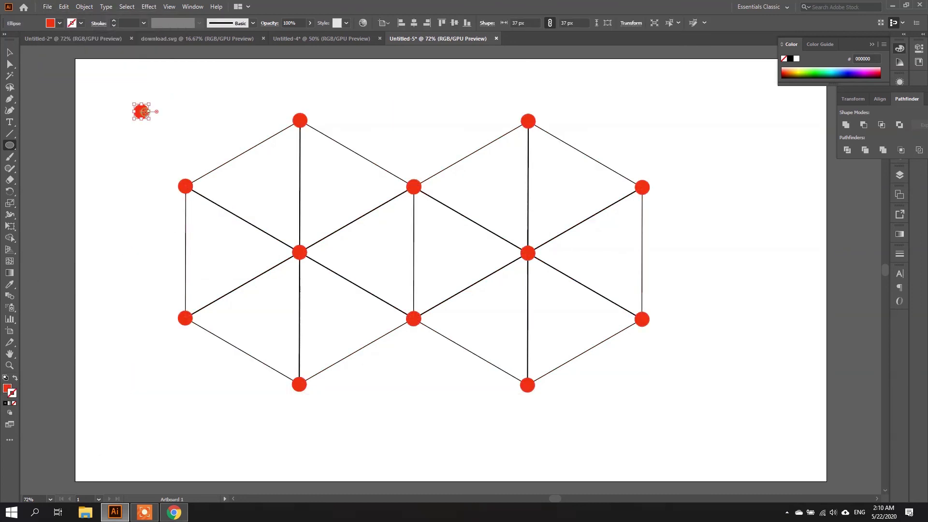
pyautogui.press('Delete')
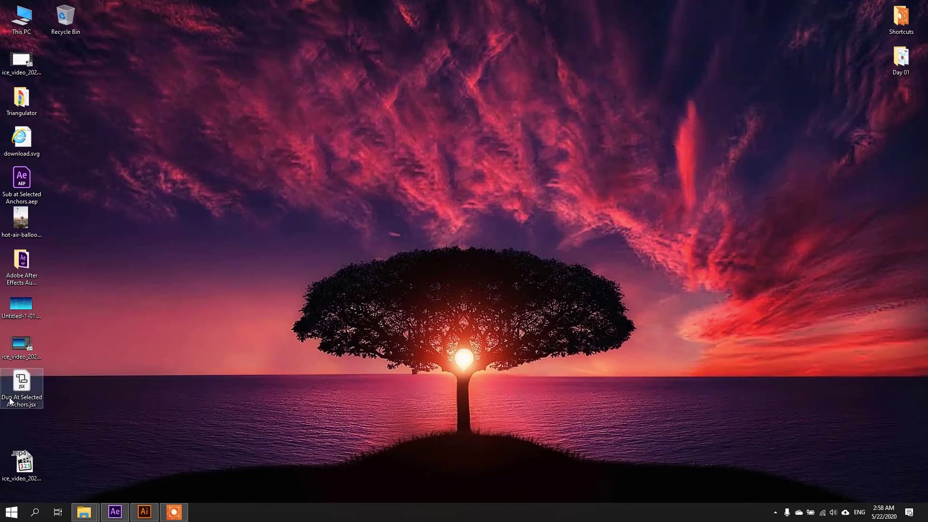
# Browse from This PC to C:\Program Files\Adobe\Adobe Illustrator 2020\Presets\en_US\Scripts.
pyautogui.doubleClick(16, 384)
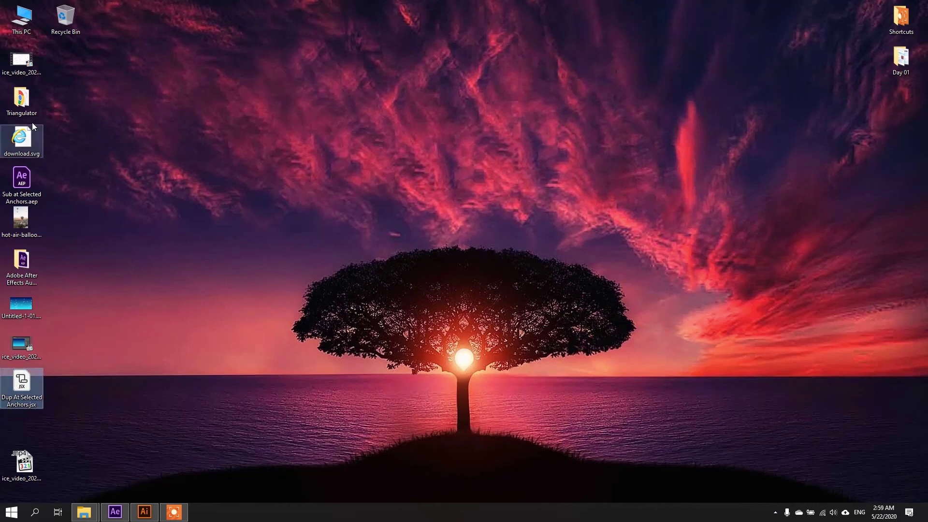
pyautogui.doubleClick(20, 20)
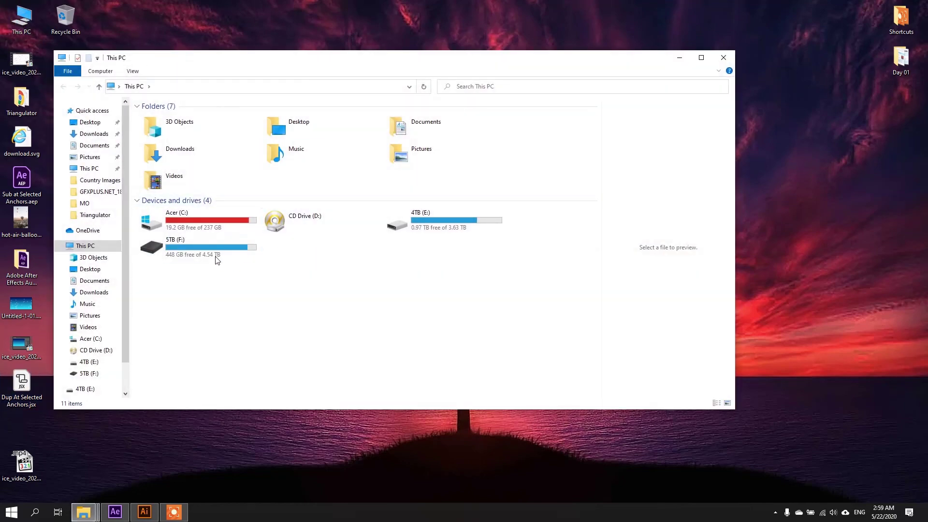
pyautogui.doubleClick(193, 221)
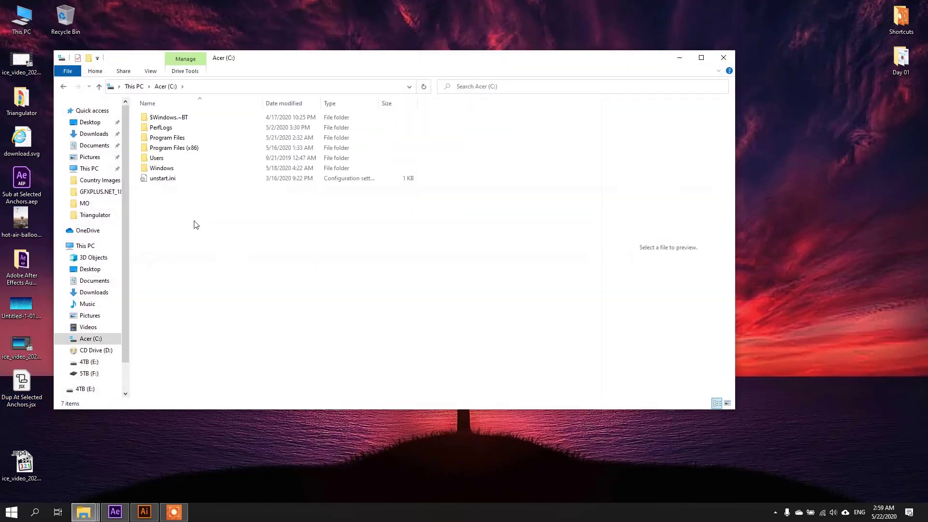
pyautogui.doubleClick(170, 143)
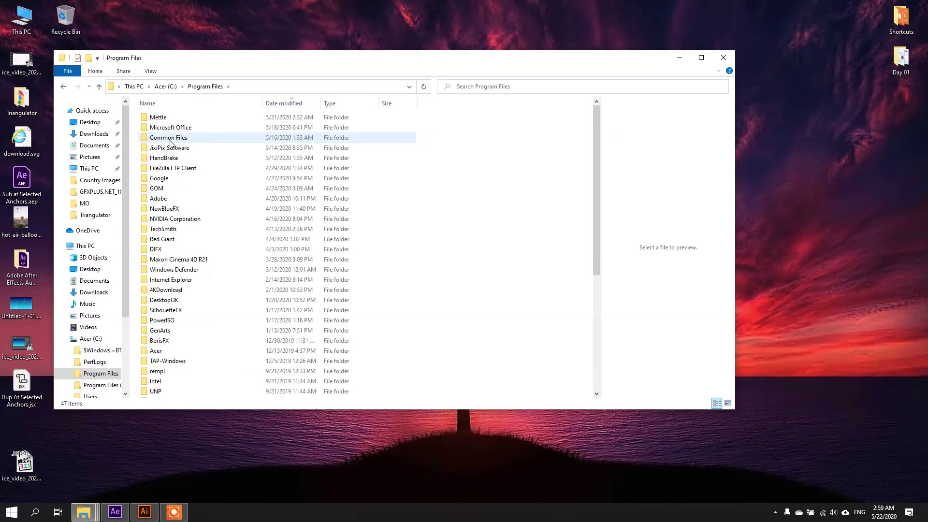
pyautogui.click(158, 200)
pyautogui.doubleClick(159, 200)
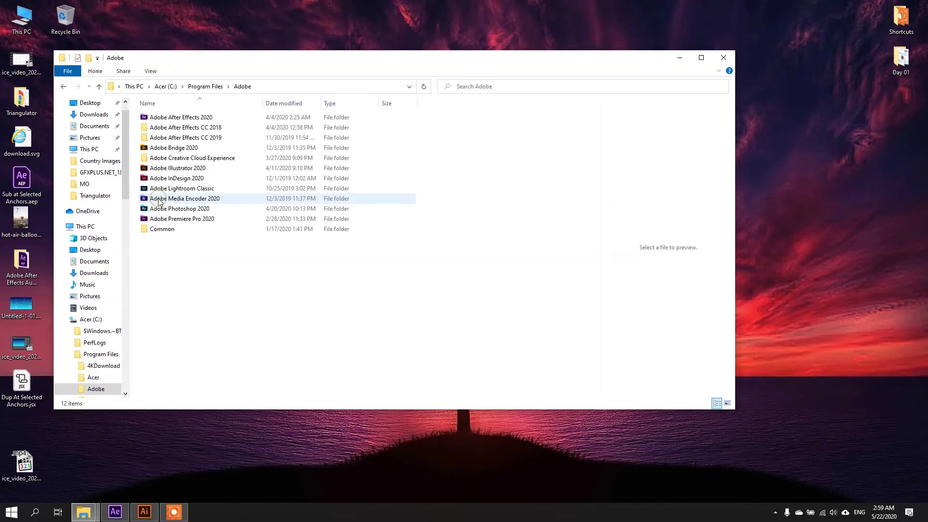
pyautogui.doubleClick(176, 169)
pyautogui.doubleClick(160, 139)
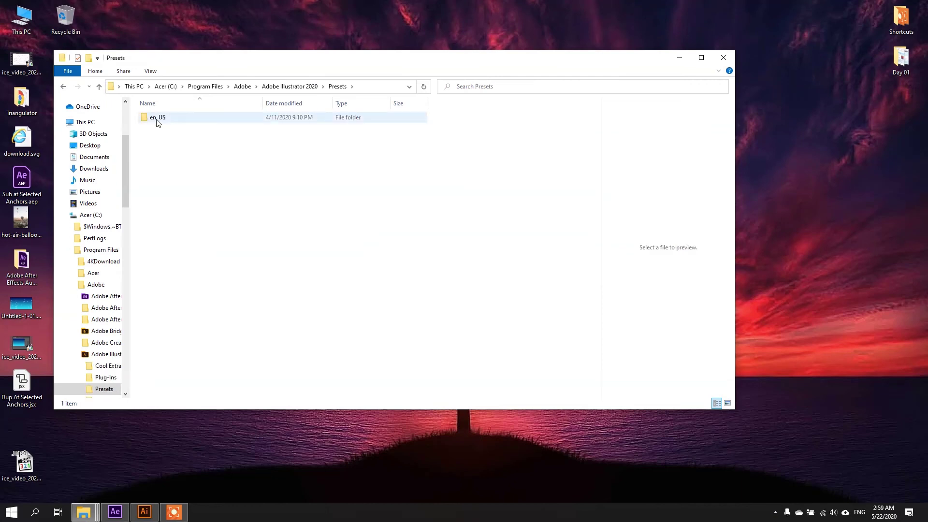
pyautogui.doubleClick(157, 118)
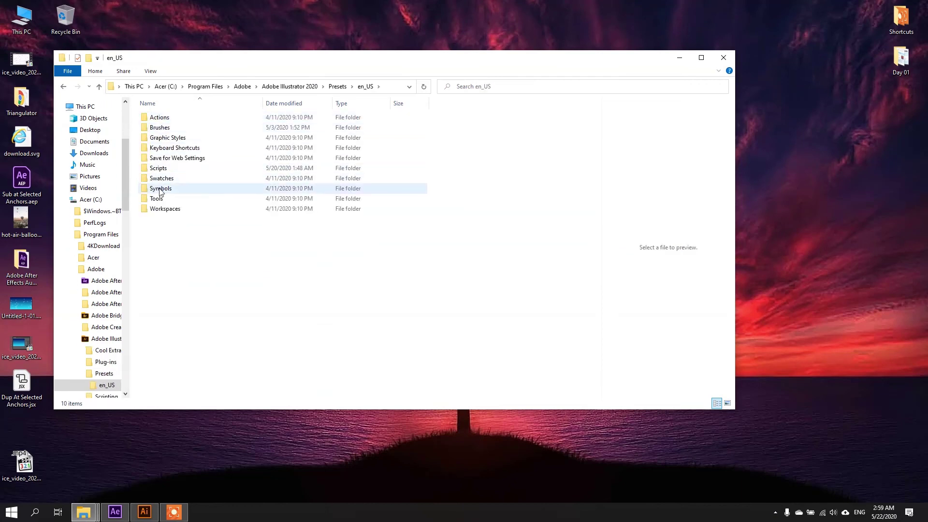
pyautogui.doubleClick(160, 169)
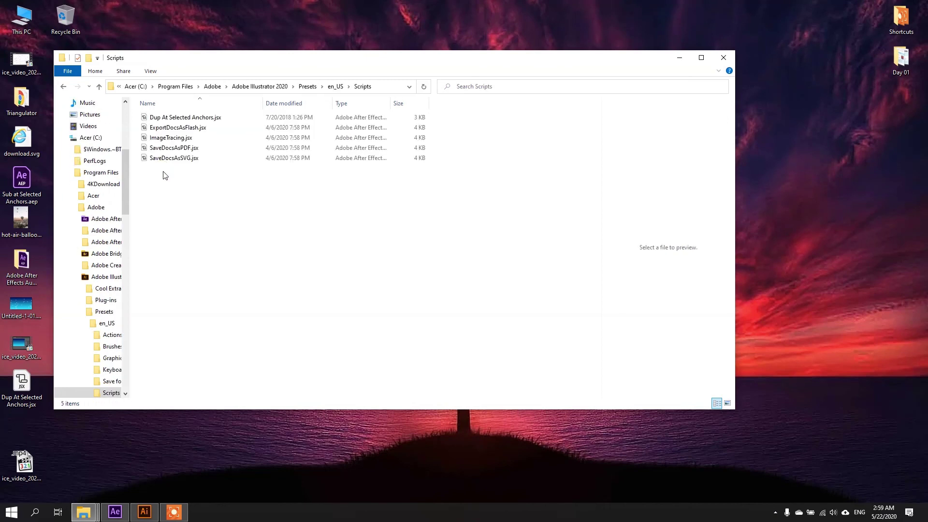